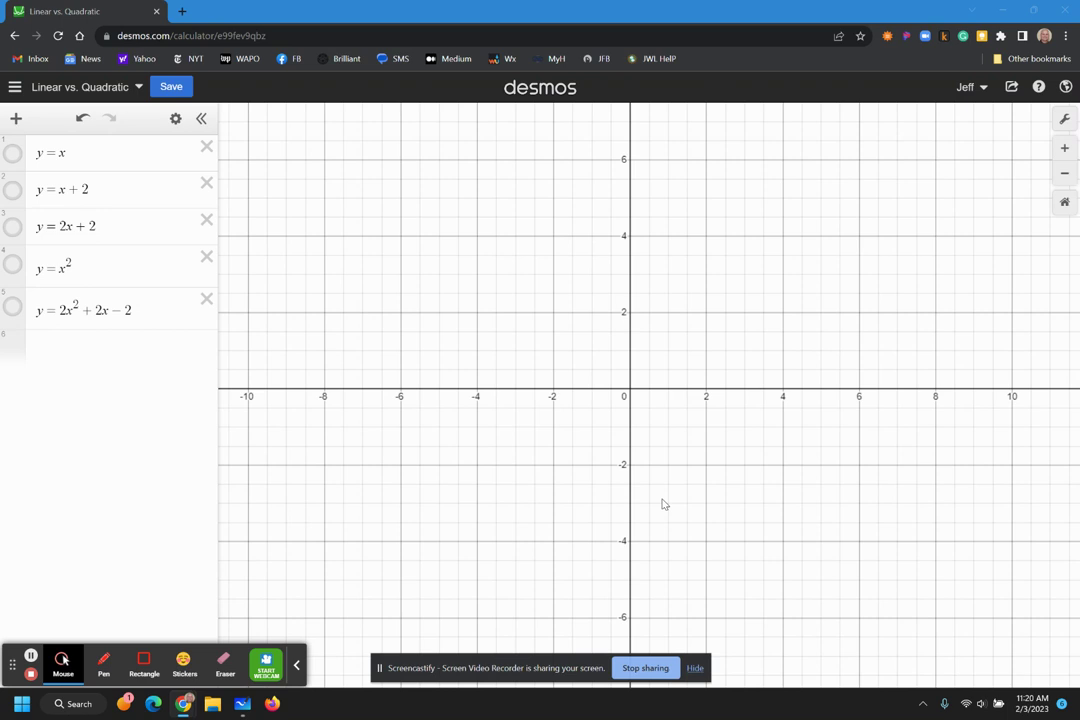
- Show y = x and y = x + 2, pointing out the + 2 shift
left_click(13, 155)
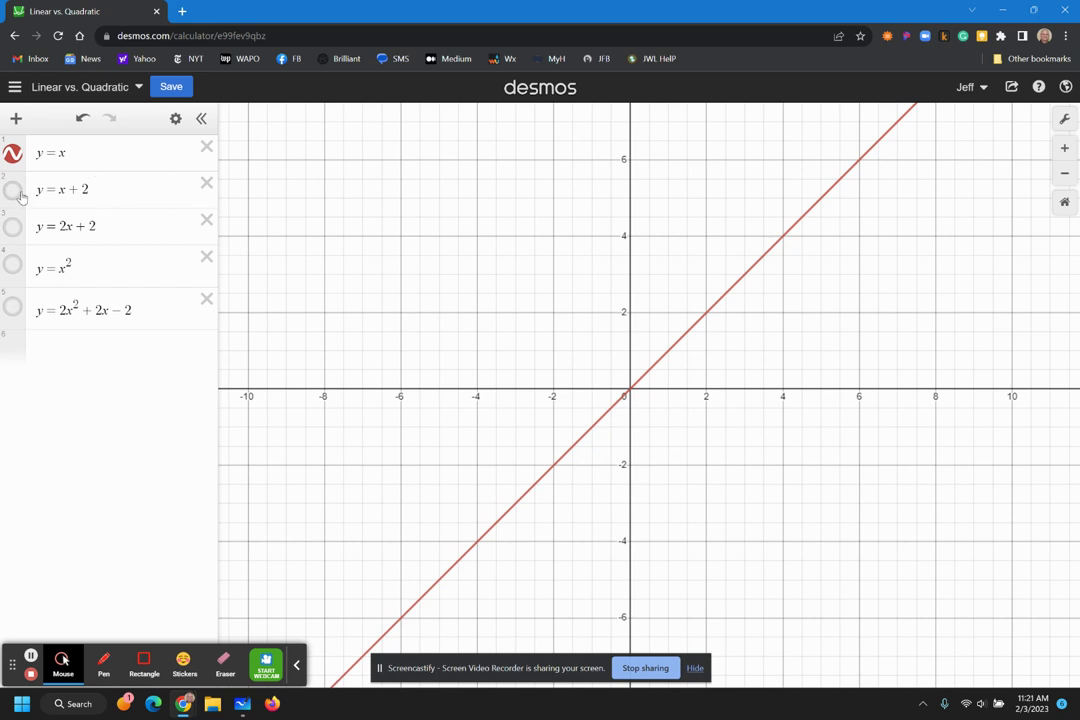
left_click_drag(66, 188, 88, 188)
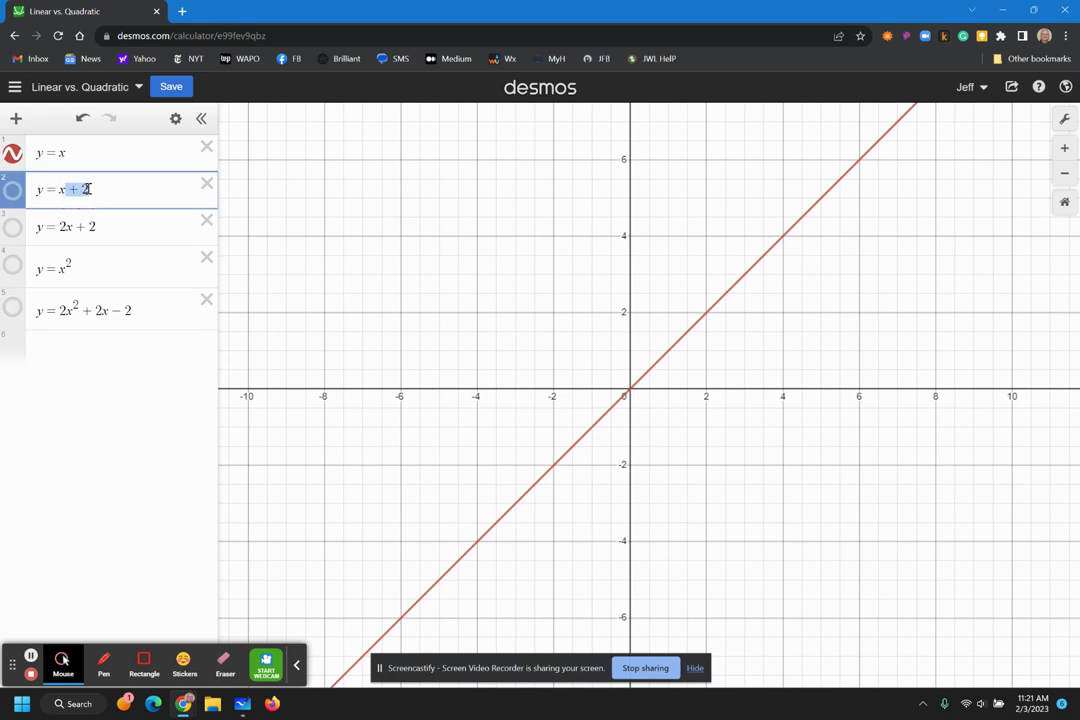
left_click(30, 191)
left_click(13, 192)
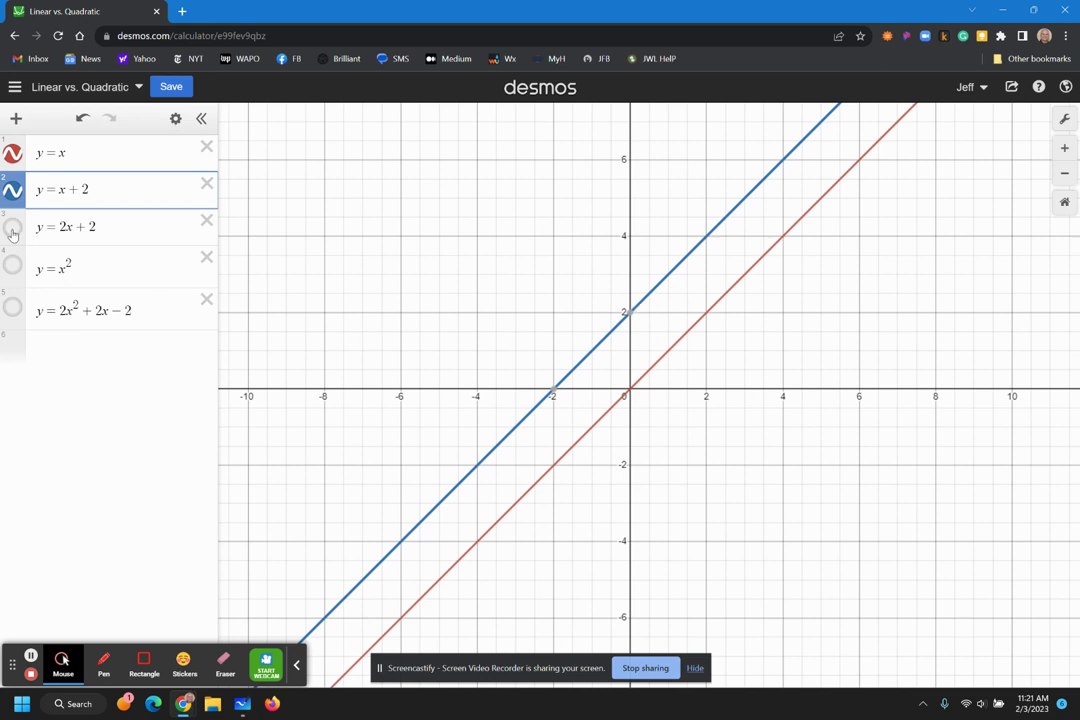
- Graph y = 2x + 2, pointing out its slope of 2
left_click(59, 227)
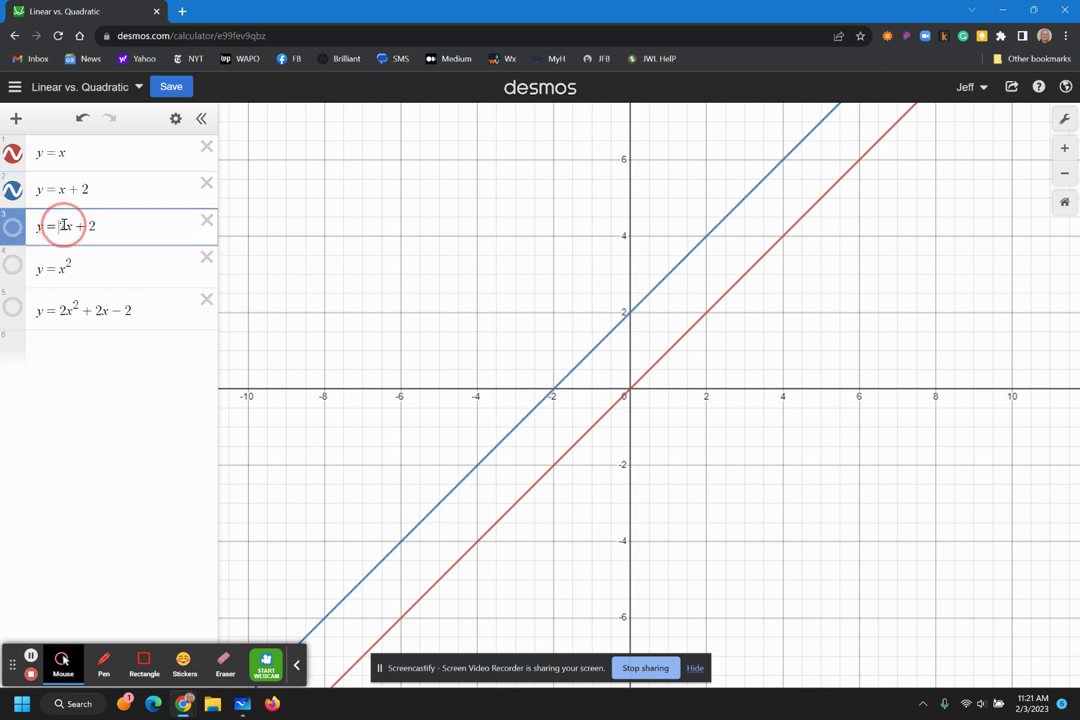
double_click(63, 226)
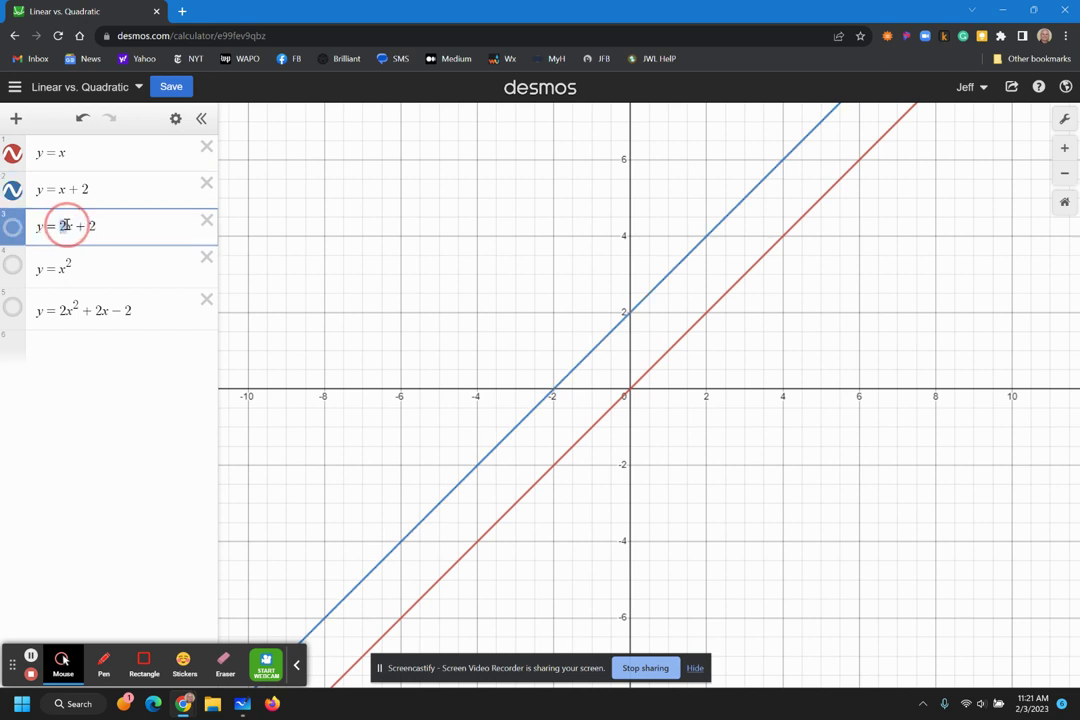
left_click(63, 227)
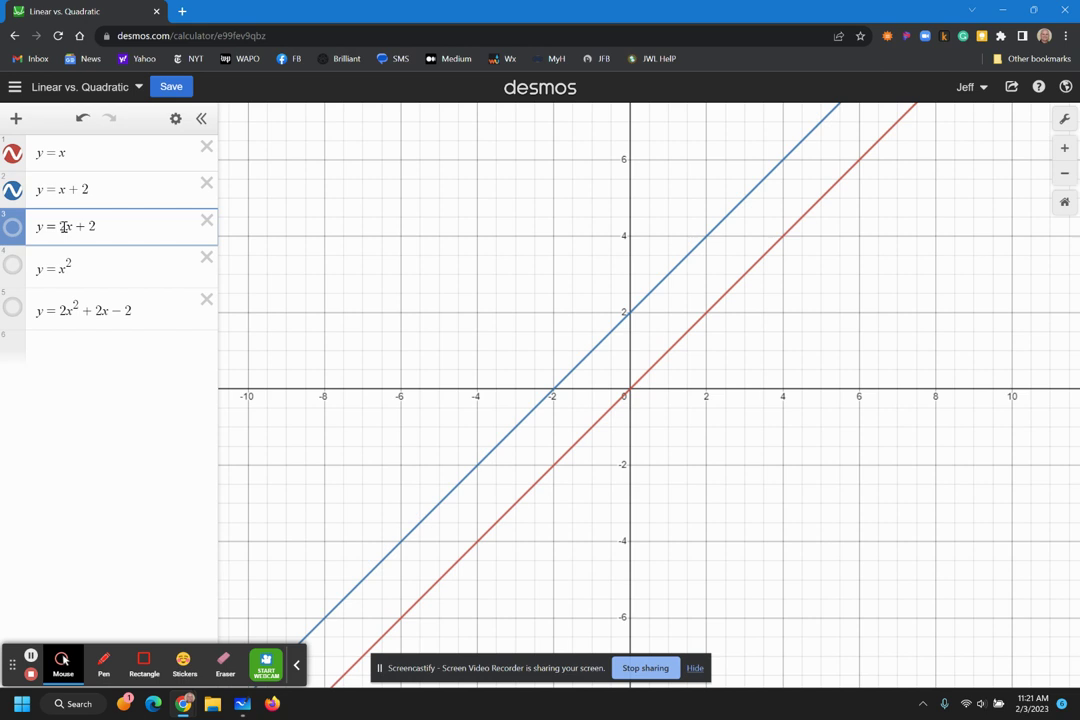
left_click(12, 228)
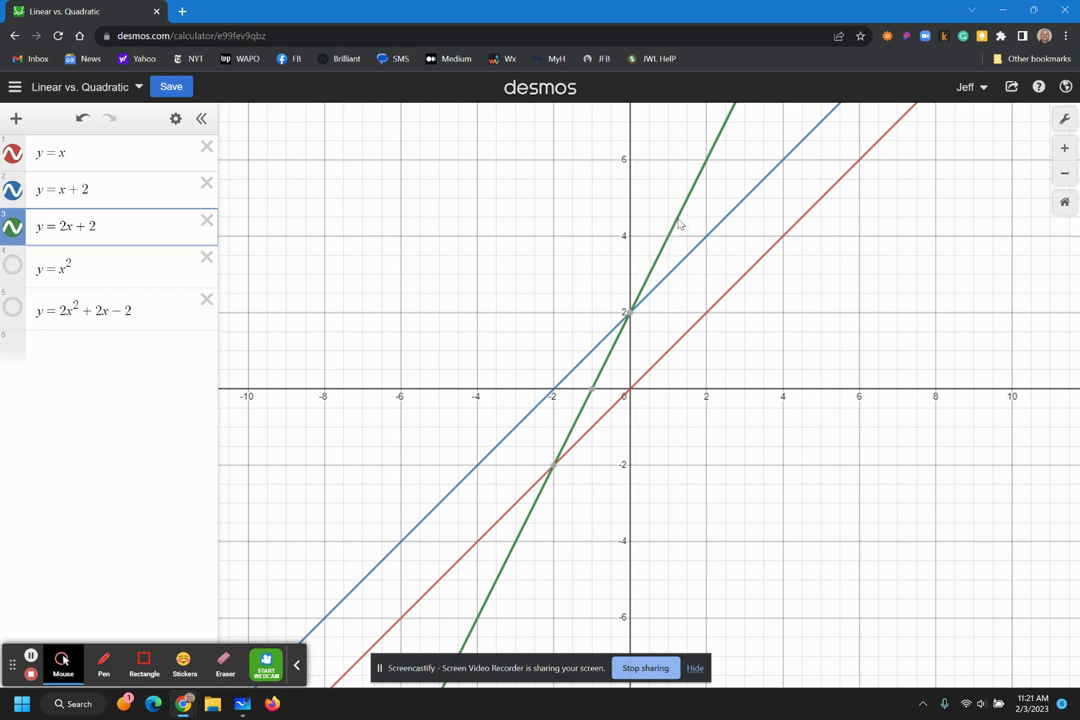
mouse_move(631, 320)
- Hide y = 2x + 2 and y = x + 2, keeping y = x plotted
left_click(12, 224)
left_click(12, 191)
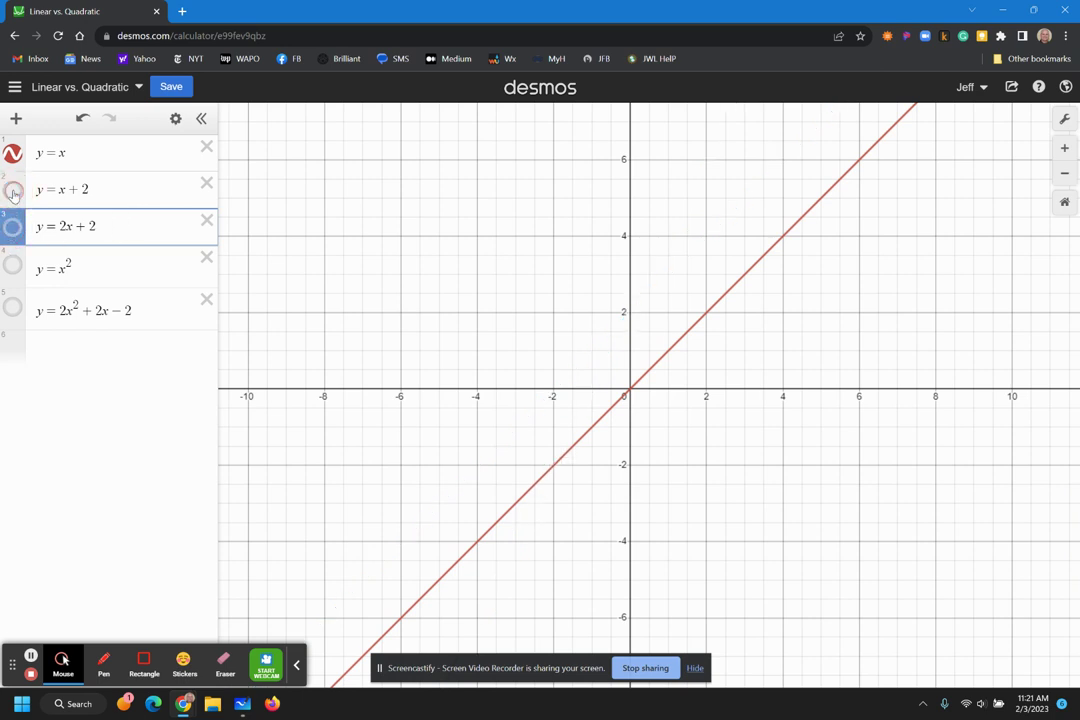
left_click(74, 269)
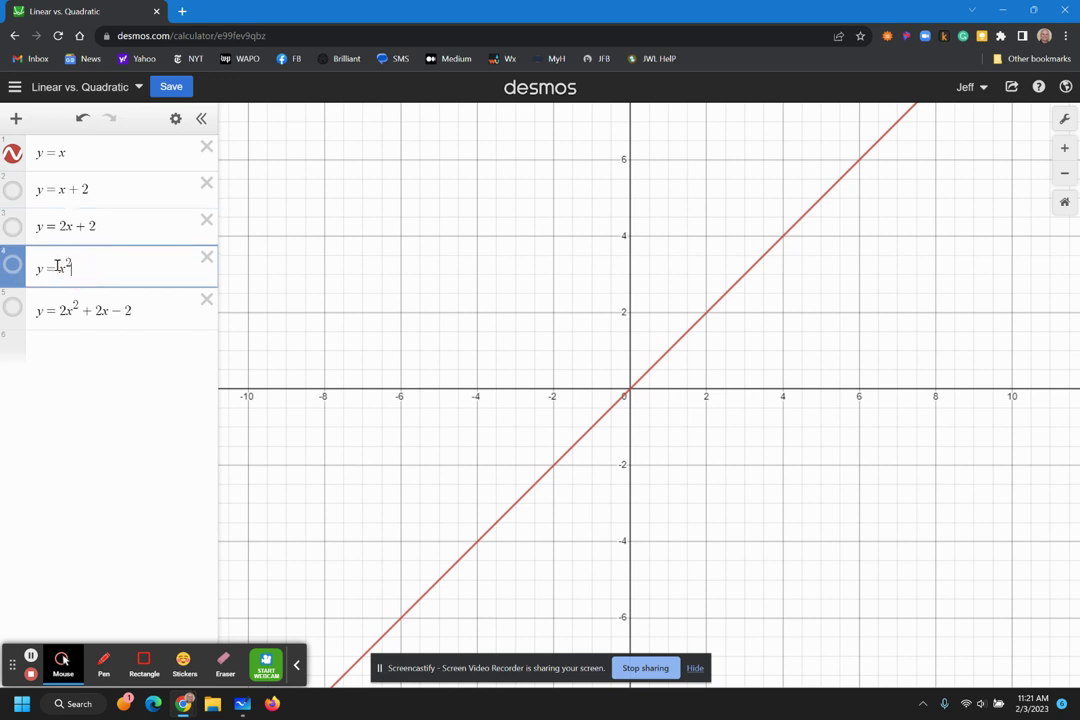
left_click(62, 151)
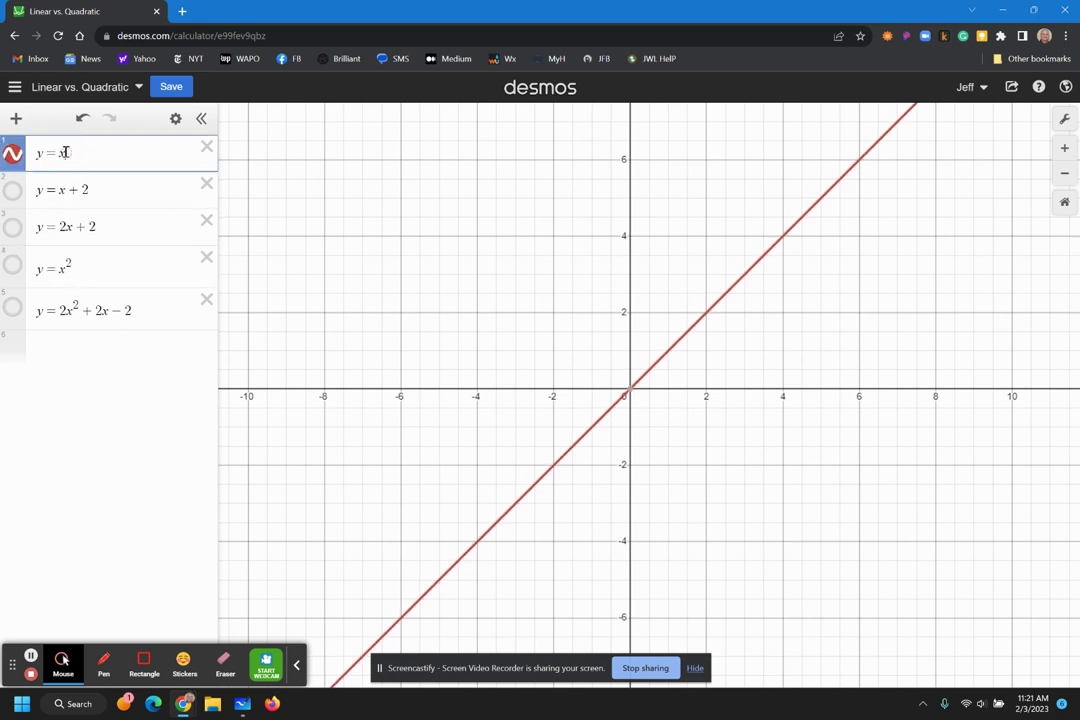
- Show the parabola y = x² and highlight its x² term
left_click(11, 266)
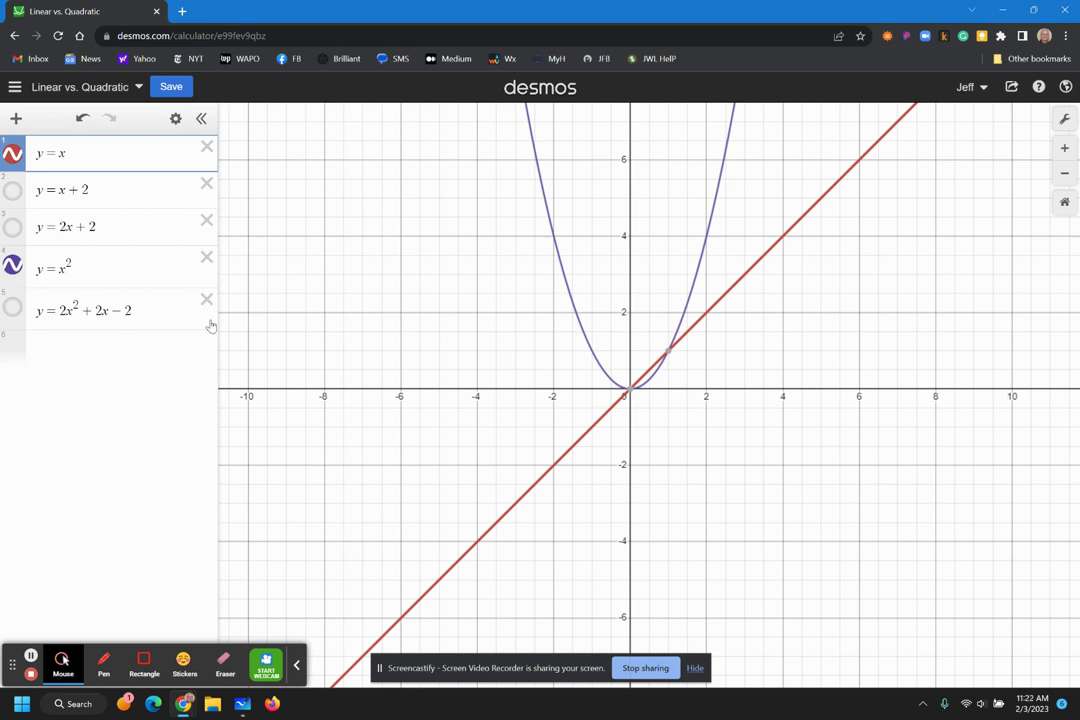
left_click(121, 269)
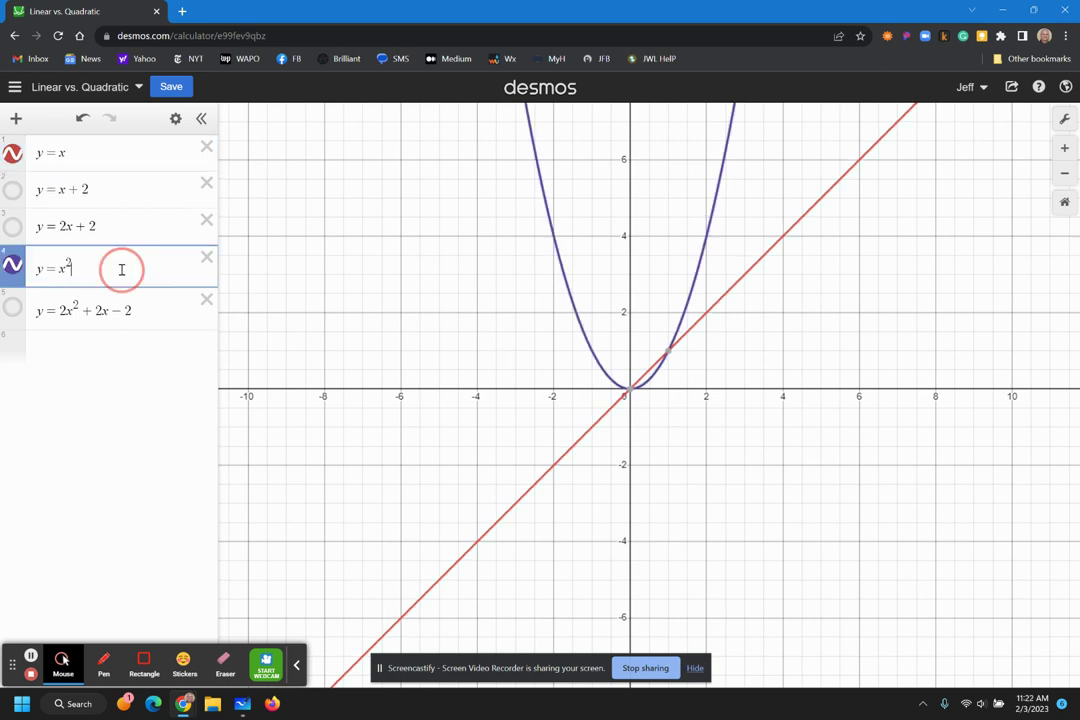
double_click(60, 268)
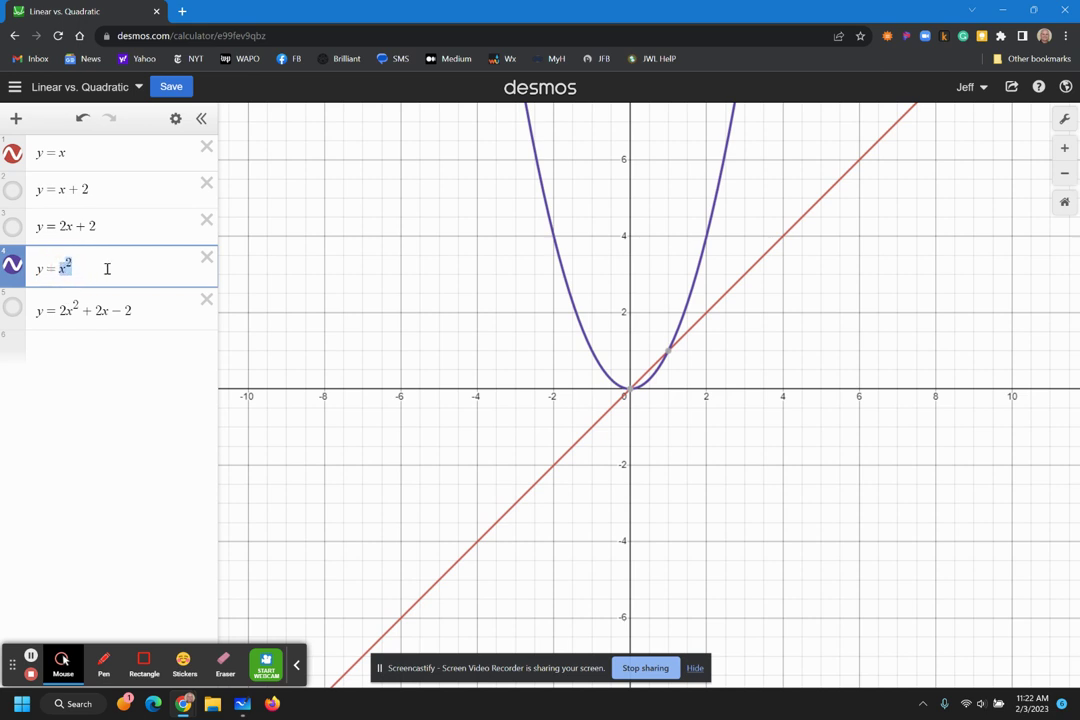
left_click(106, 269)
left_click(556, 252)
mouse_move(556, 252)
left_mouse_down()
mouse_move(607, 378)
mouse_move(663, 357)
mouse_move(705, 245)
left_mouse_up()
left_click_drag(96, 311, 107, 311)
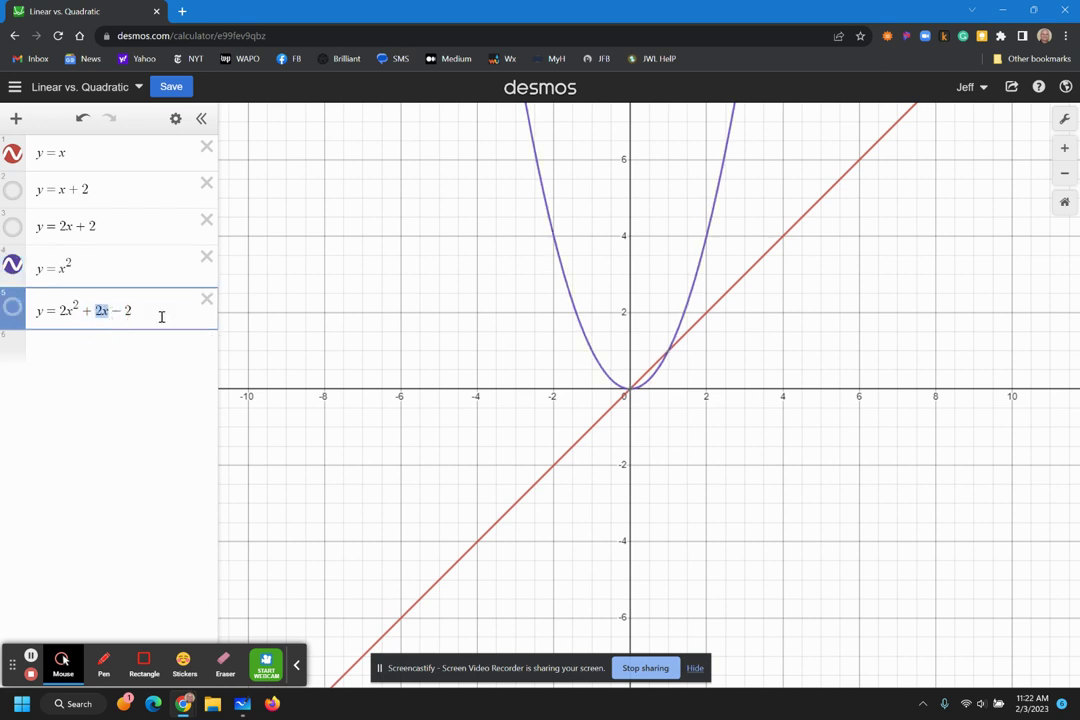
key("Right")
left_click_drag(60, 311, 66, 311)
left_click(67, 311)
left_click(97, 311)
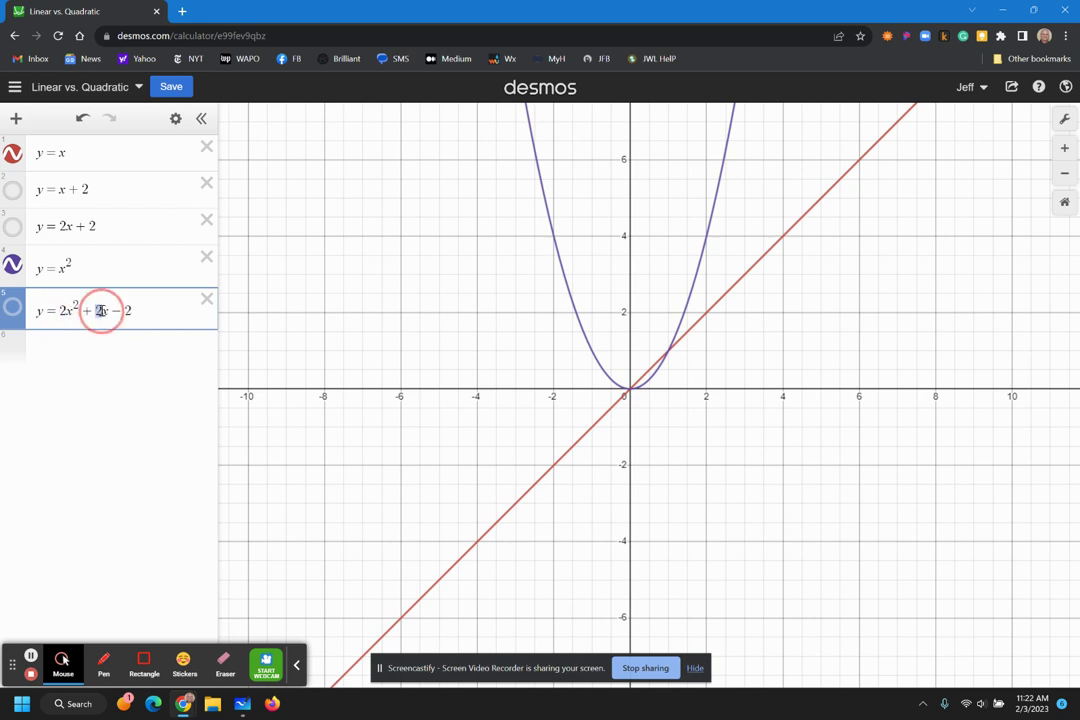
left_click(124, 311)
double_click(125, 311)
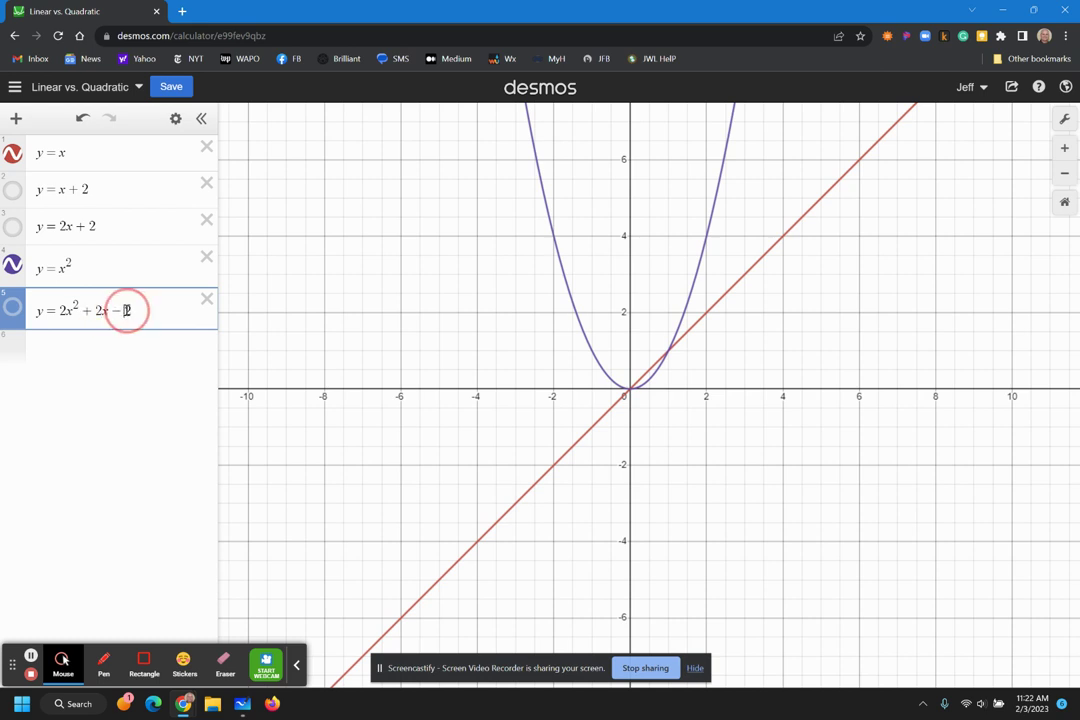
left_click(125, 311)
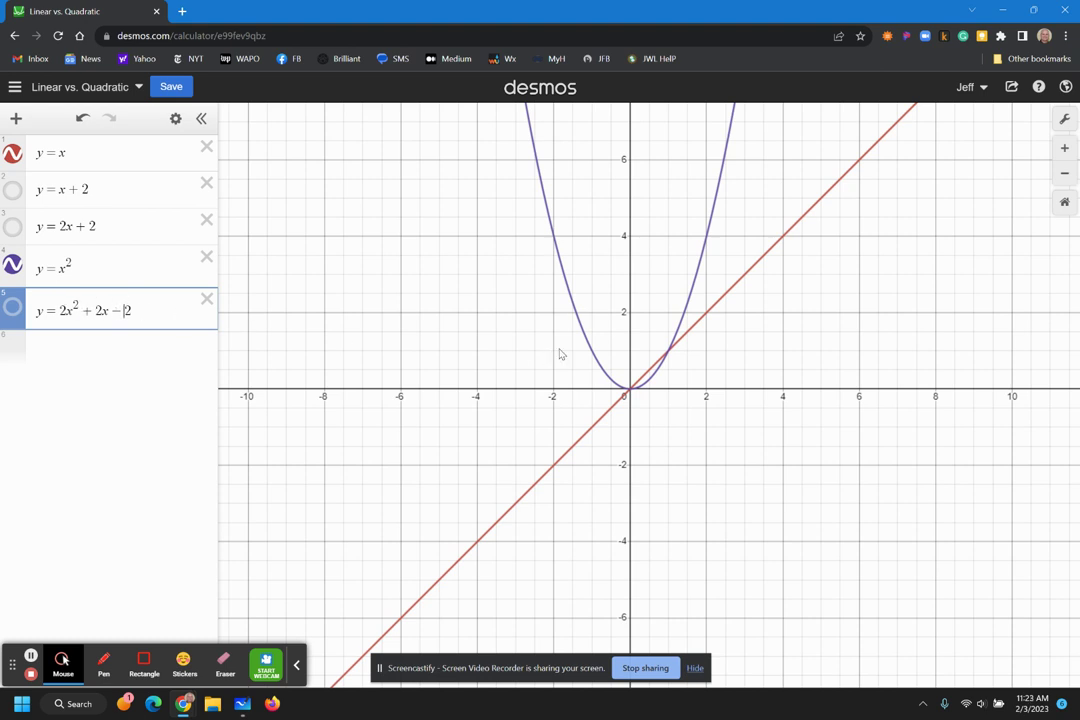
mouse_move(573, 300)
left_mouse_down()
mouse_move(593, 354)
mouse_move(662, 360)
mouse_move(673, 337)
mouse_move(634, 367)
mouse_move(593, 350)
mouse_move(576, 316)
left_mouse_up()
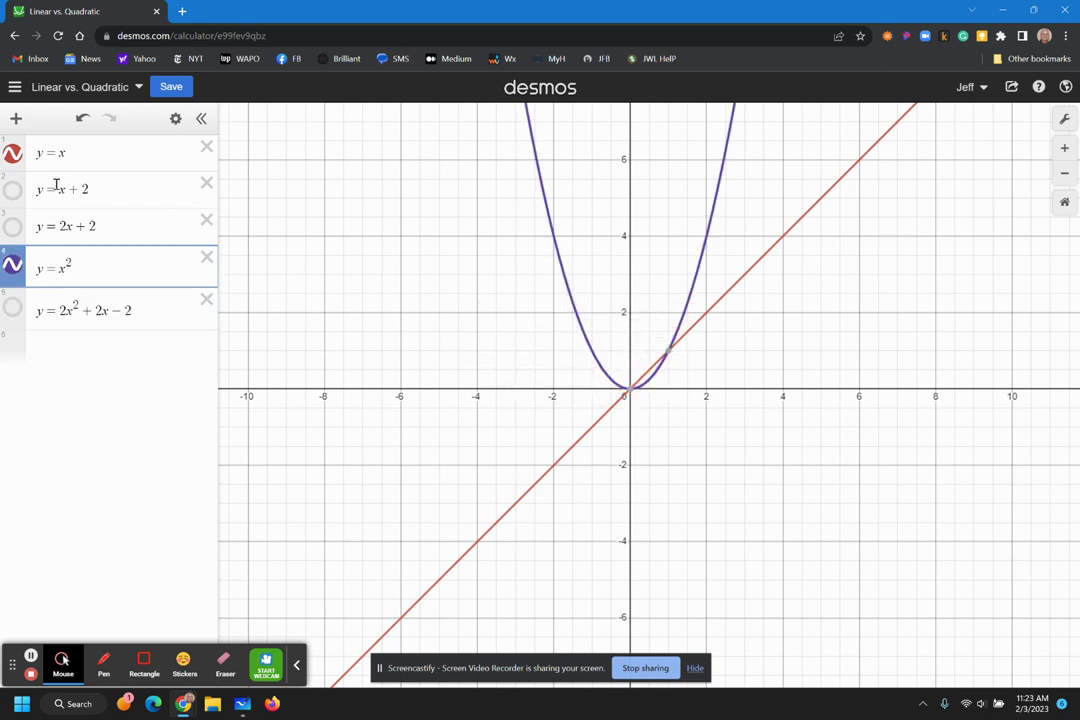
left_click(12, 189)
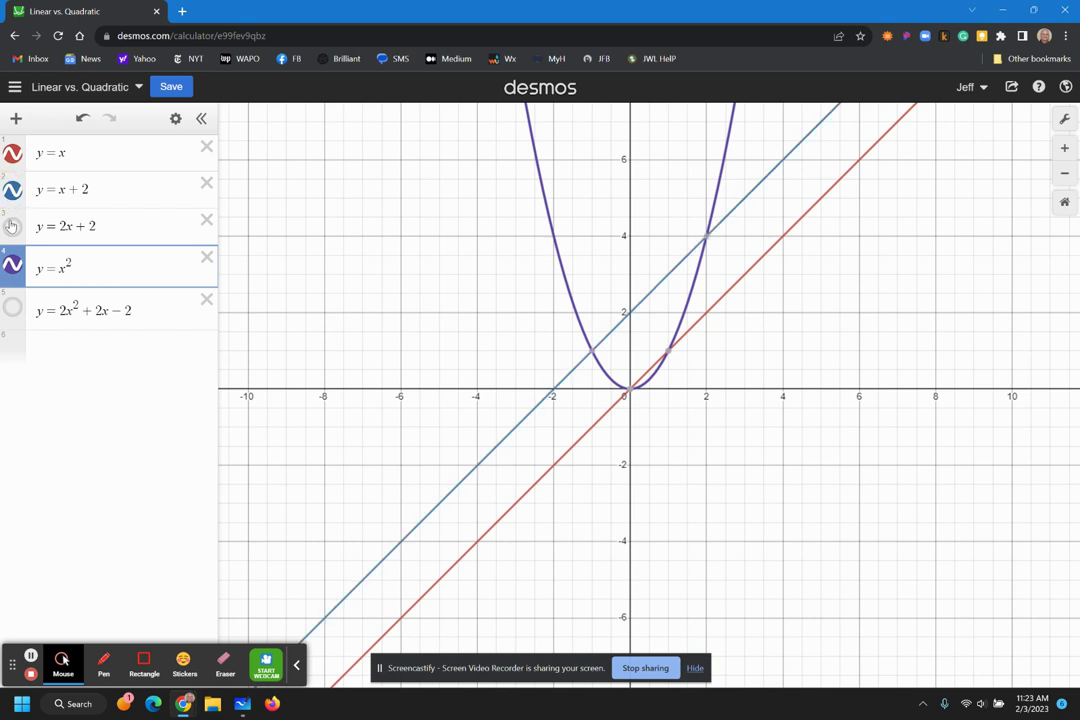
left_click(12, 226)
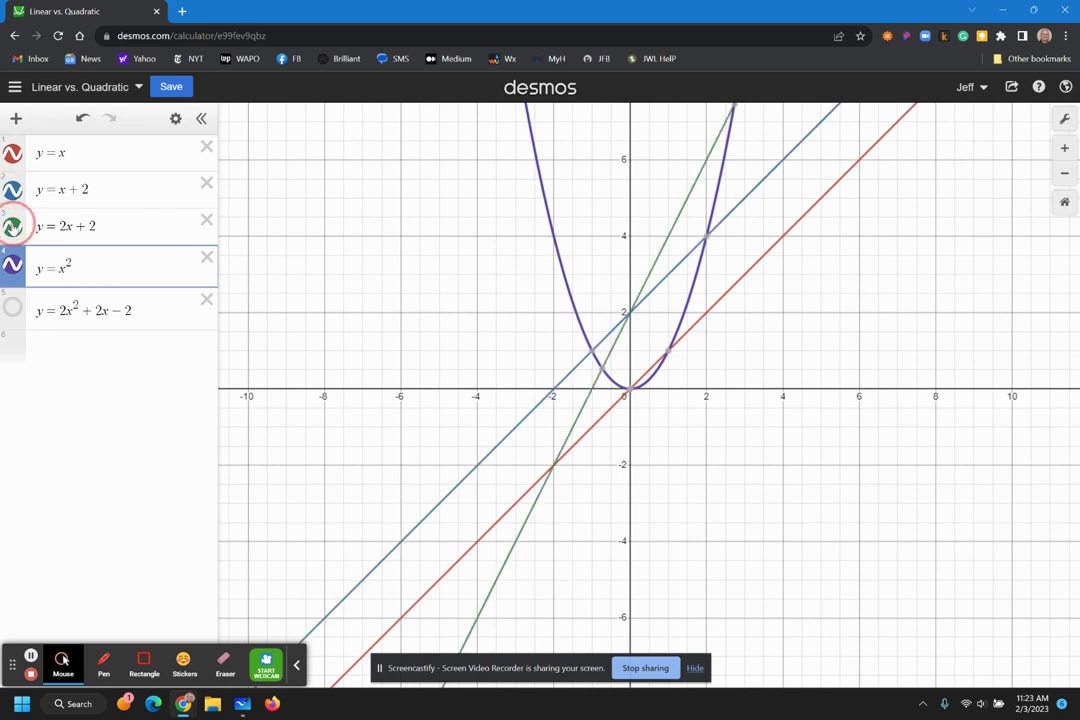
left_click(12, 226)
left_click(12, 190)
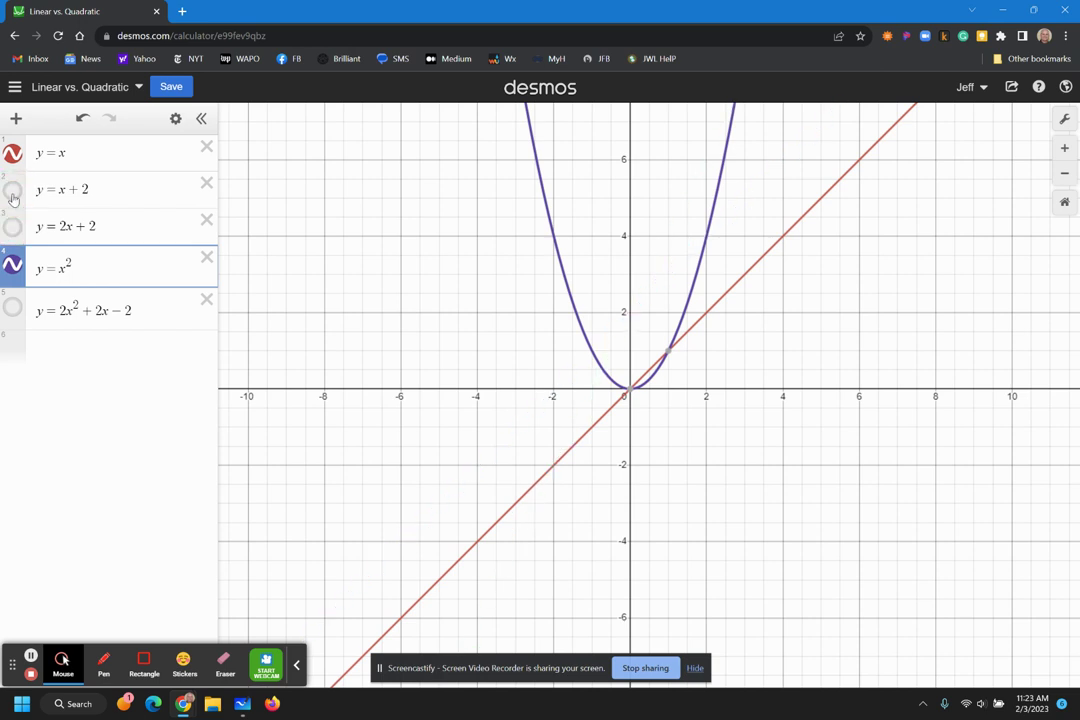
- Swap y = x² for y = 2x² + 2x − 2, highlighting its −2, +2x and leading 2 terms
left_click(12, 266)
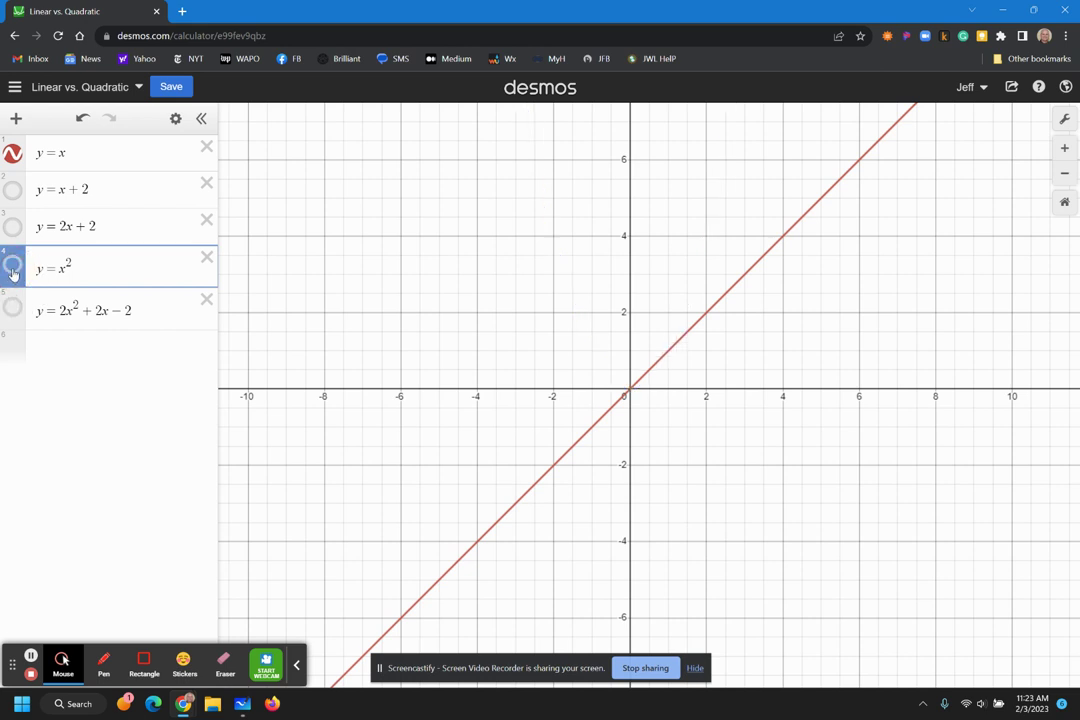
left_click(13, 310)
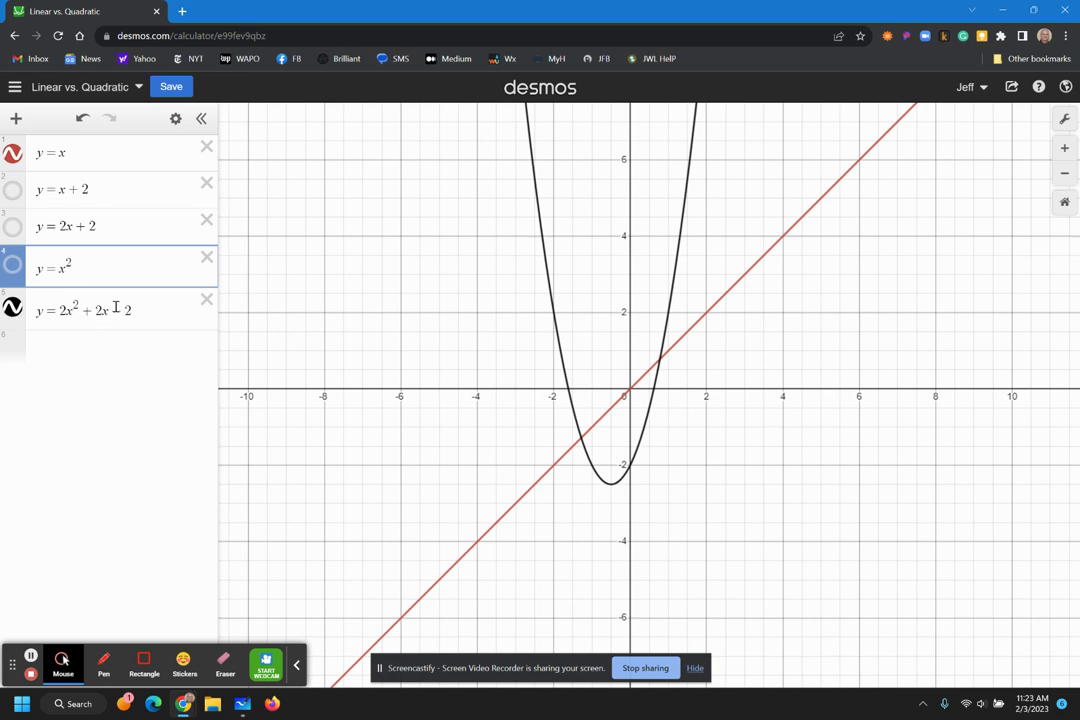
left_click_drag(114, 306, 132, 309)
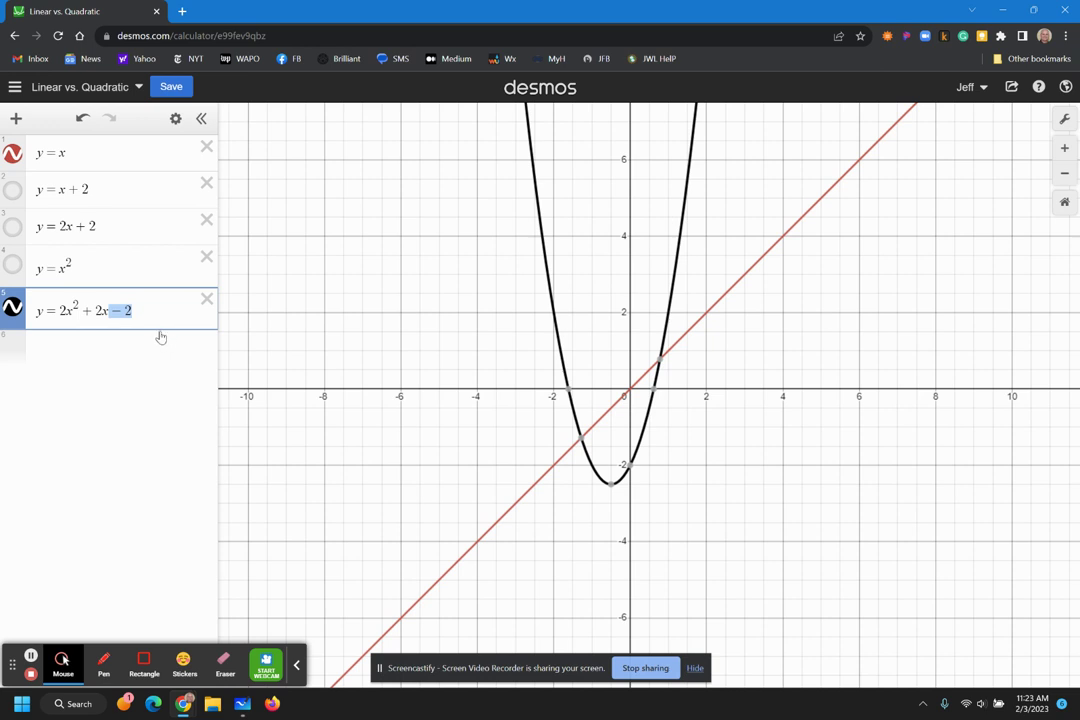
left_click_drag(85, 310, 100, 311)
left_click(100, 311)
double_click(62, 310)
- Show y = x² again and change the leading coefficient to 3, then 4, then .2
left_click(12, 264)
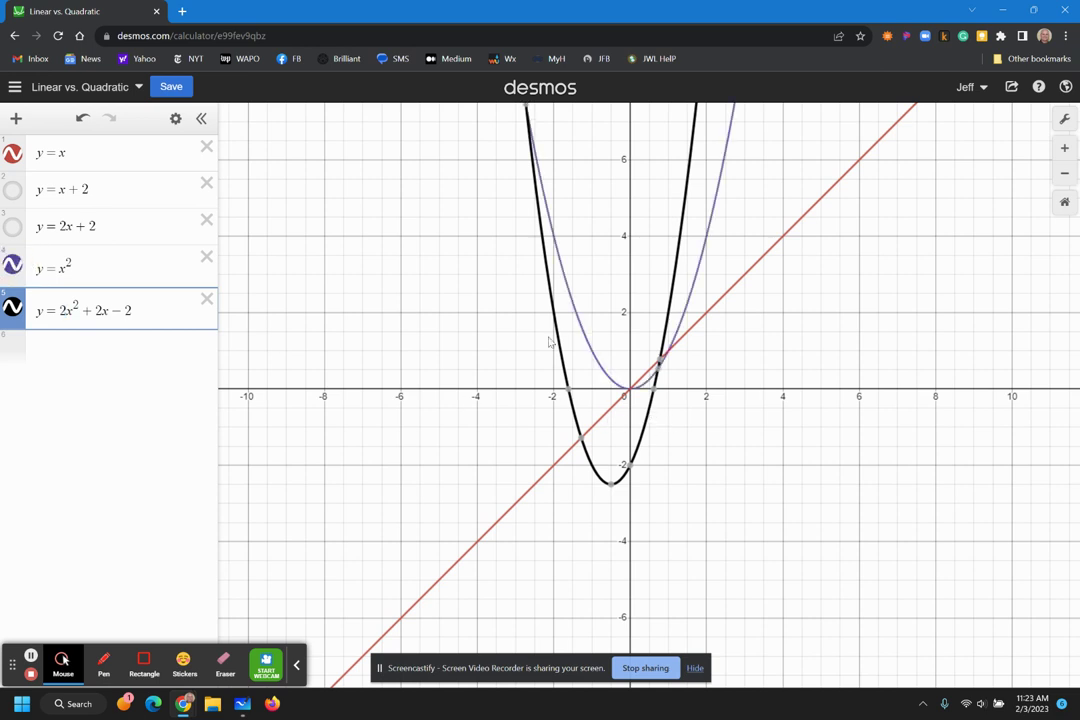
double_click(61, 310)
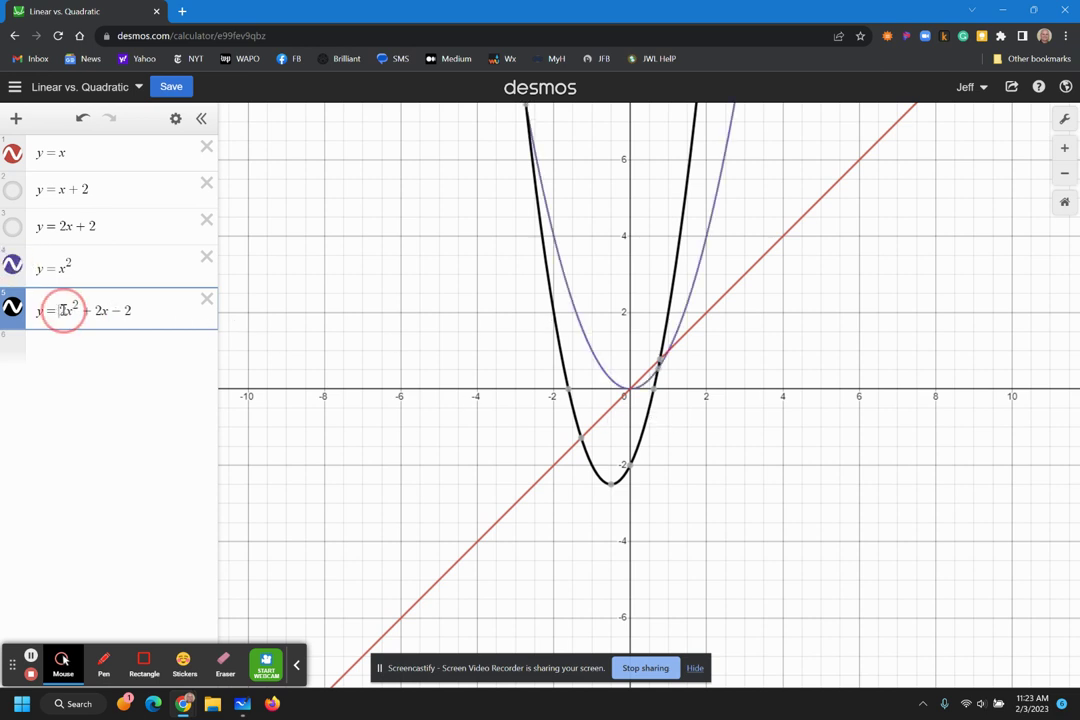
type("3")
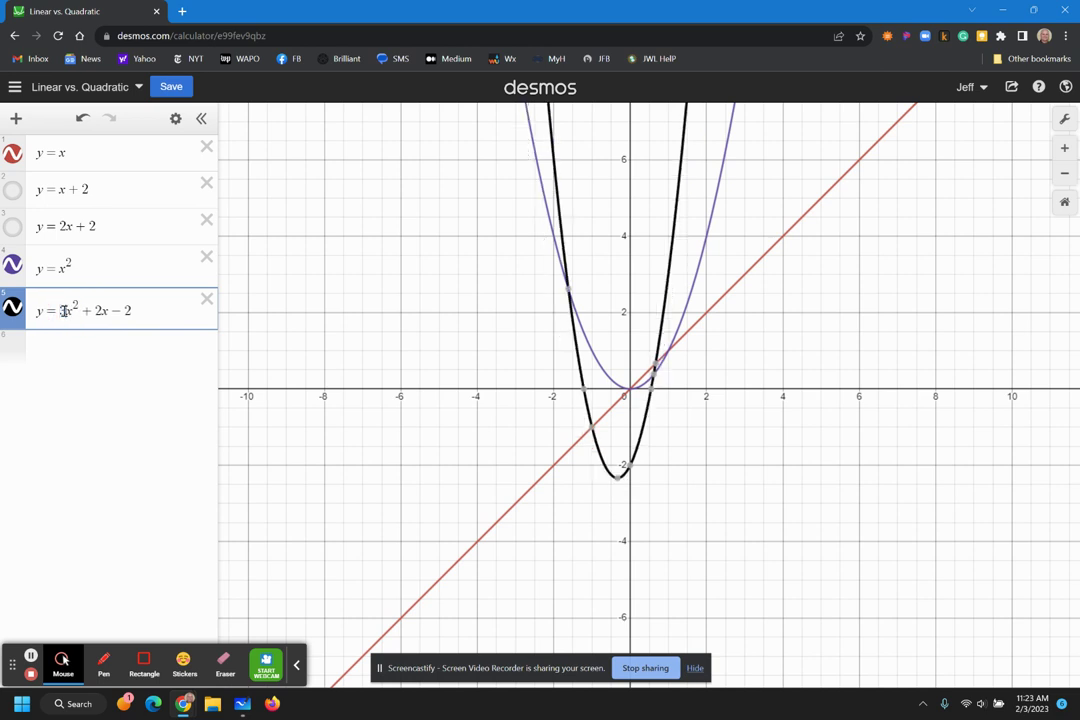
double_click(62, 311)
type("4")
double_click(64, 311)
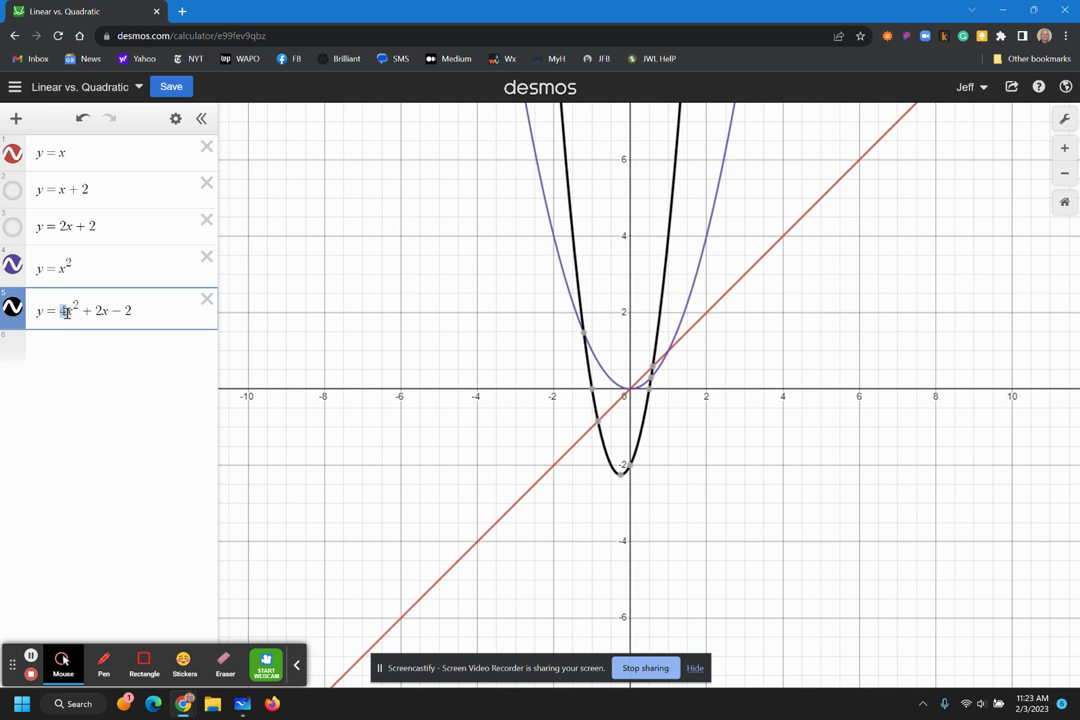
type(".2")
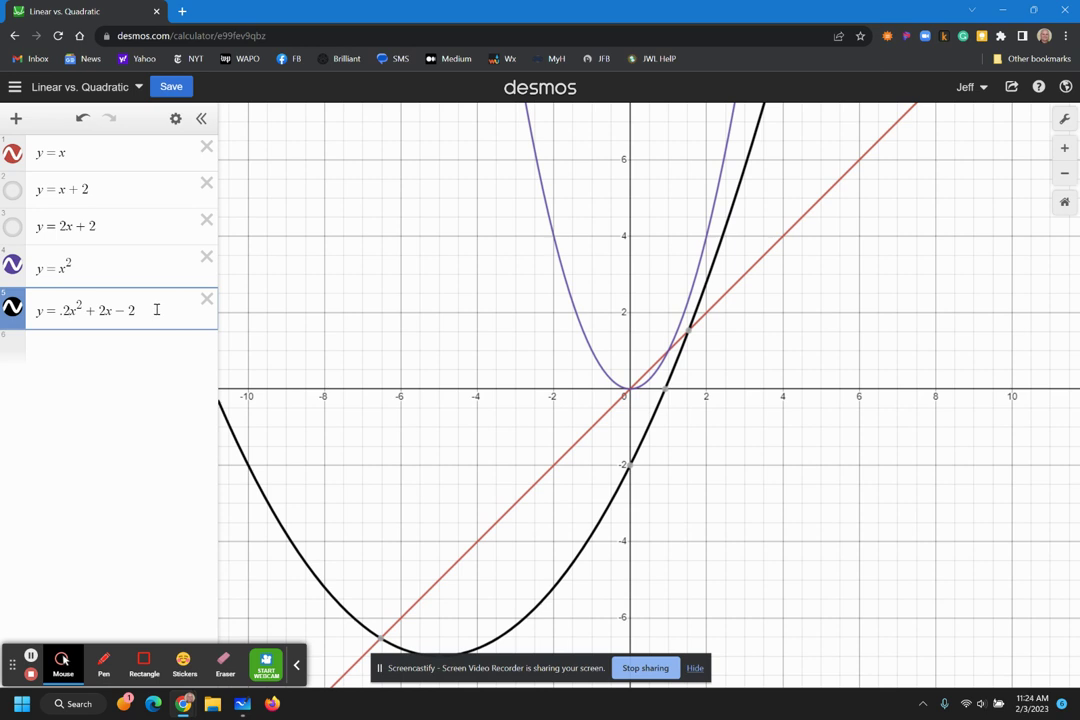
- Hide y = .2x² + 2x − 2 and y = x, then label the y = x² vertex (0, 0)
left_click(11, 307)
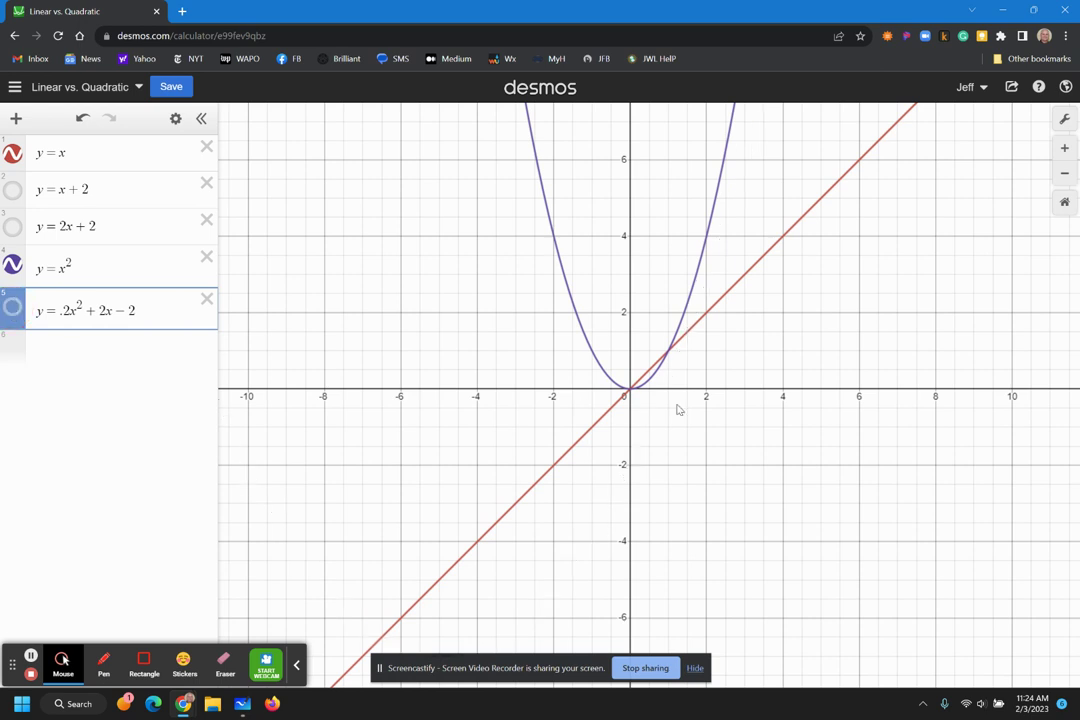
left_click(11, 154)
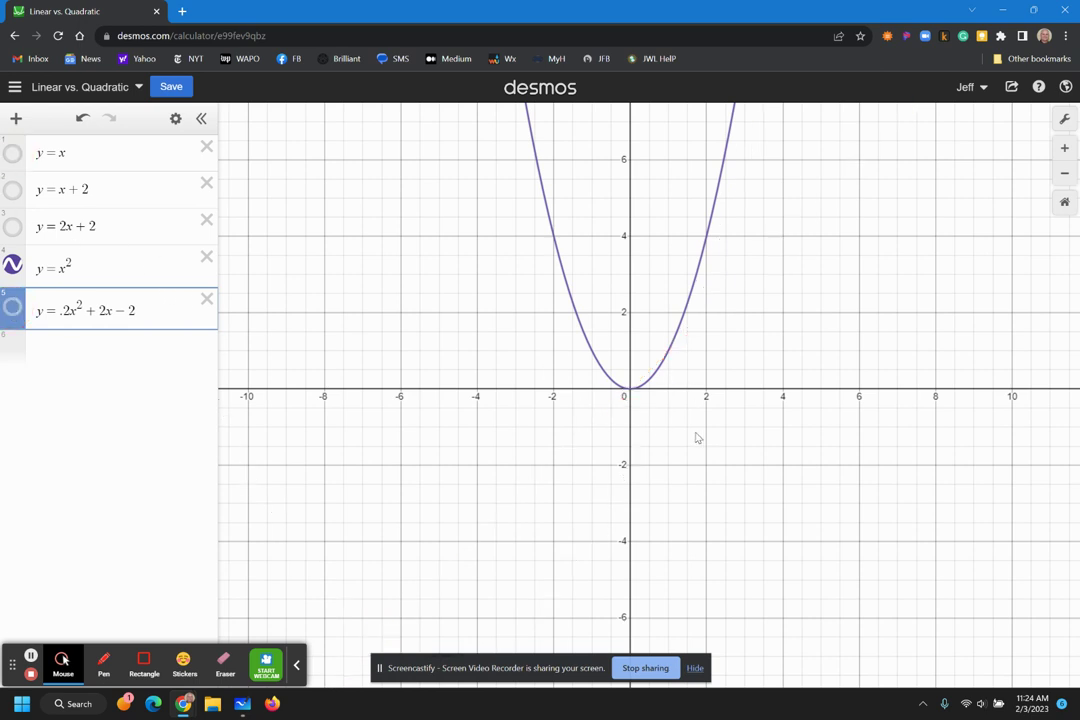
left_click(630, 390)
left_click(630, 390)
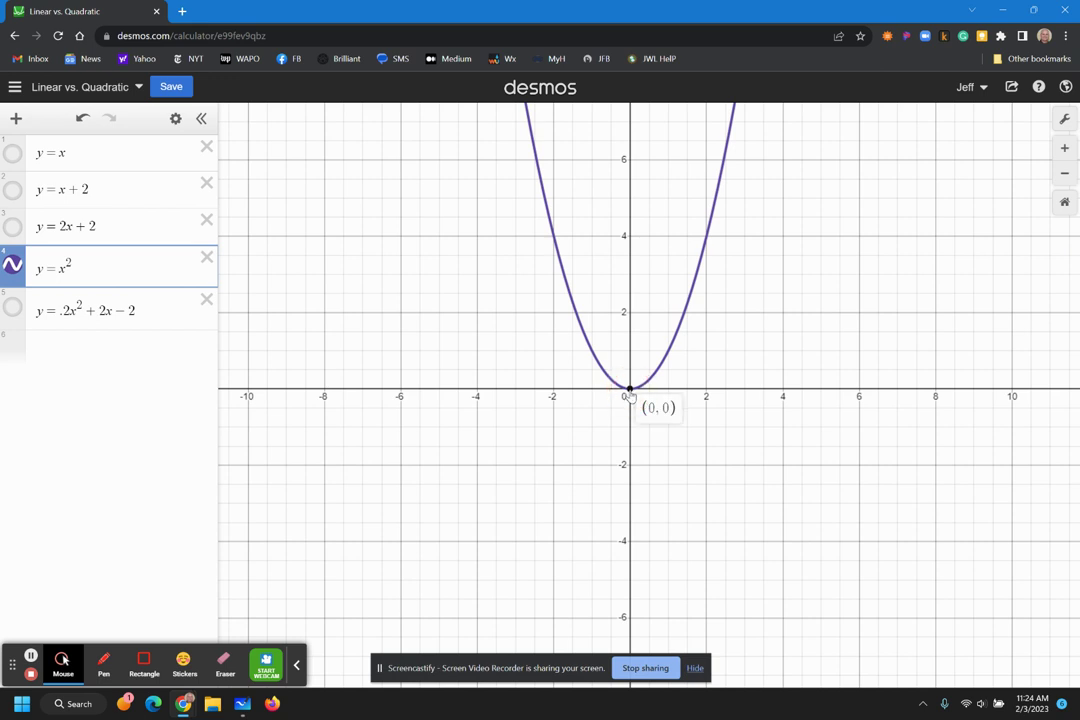
- Load the saved graph 'Standard Form Quadratic' and highlight the ax² term of y = ax² + bx + c
left_click(15, 87)
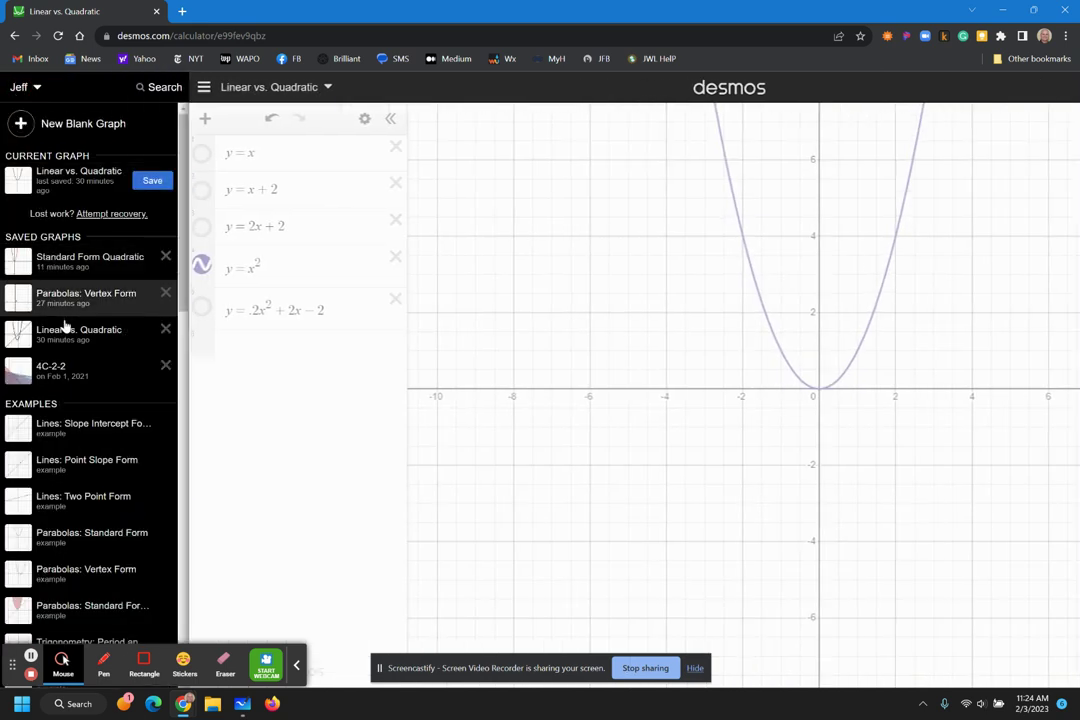
left_click(72, 265)
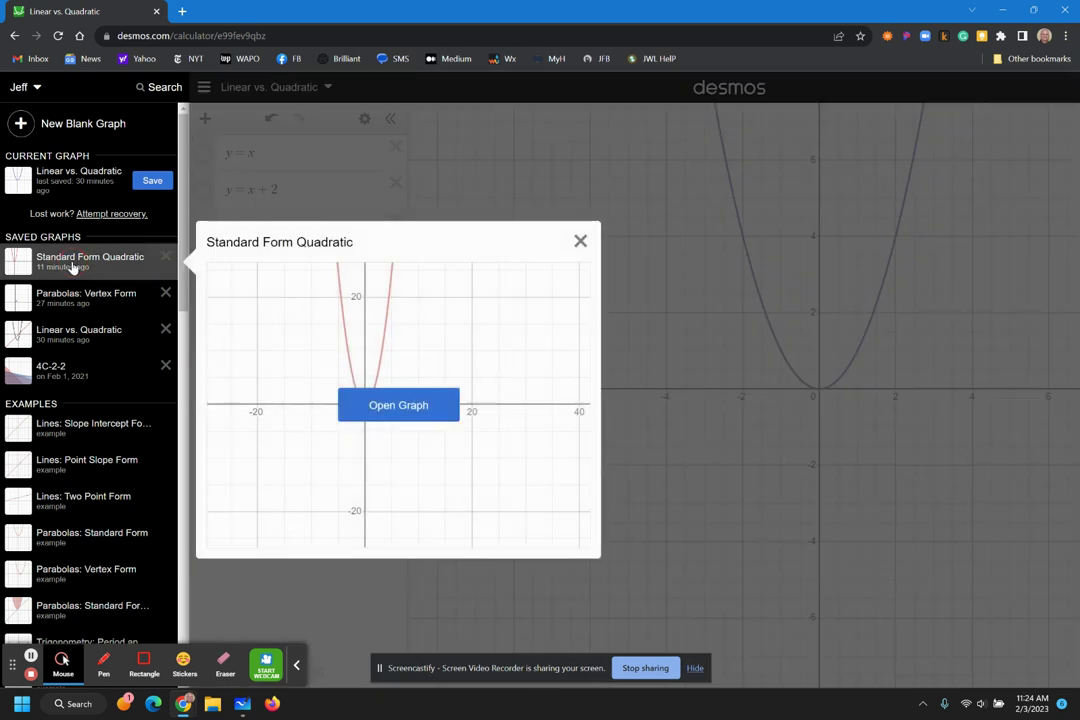
left_click(388, 412)
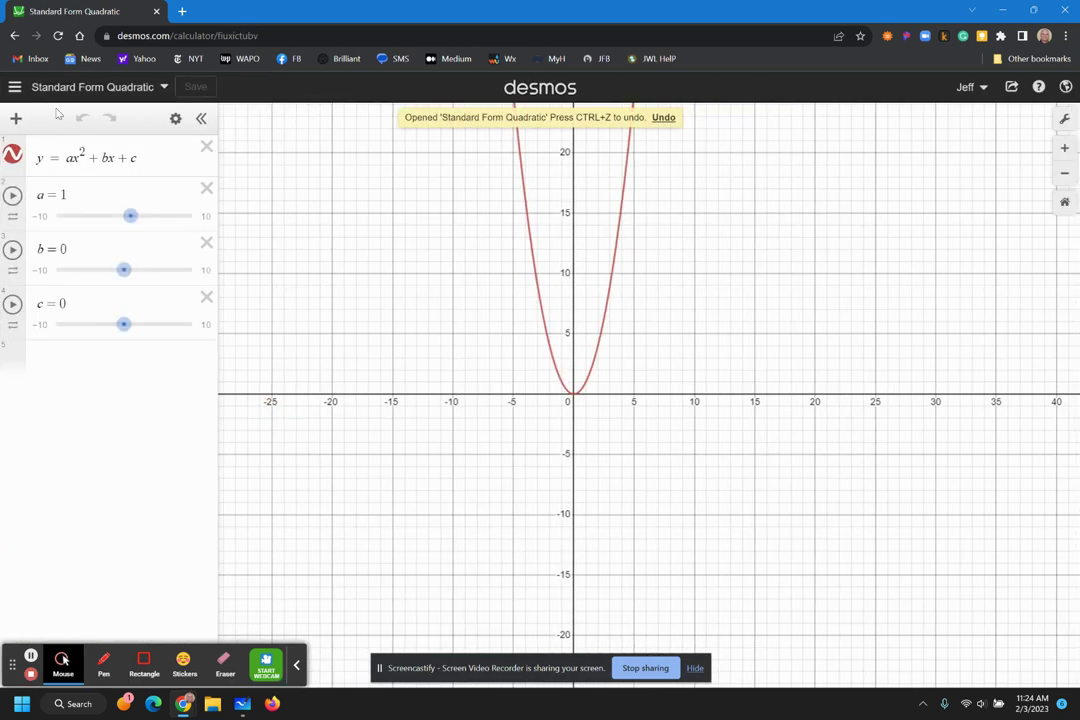
left_click_drag(66, 158, 139, 158)
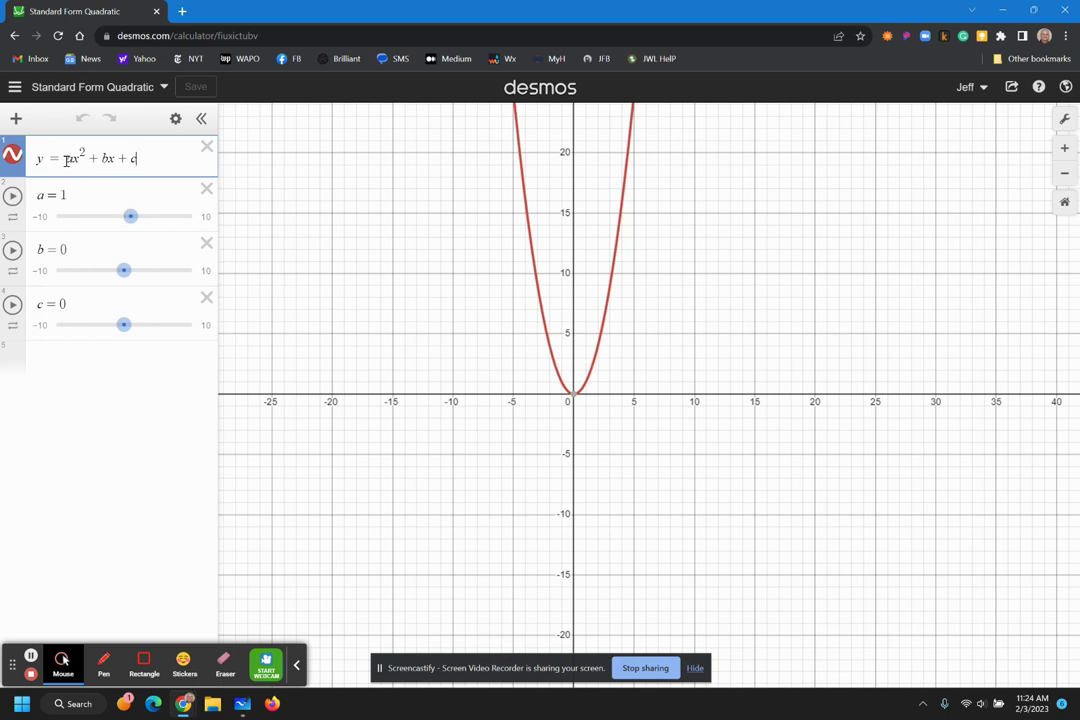
left_click_drag(75, 159, 68, 160)
mouse_move(130, 216)
left_mouse_down()
mouse_move(141, 218)
mouse_move(124, 218)
left_mouse_up()
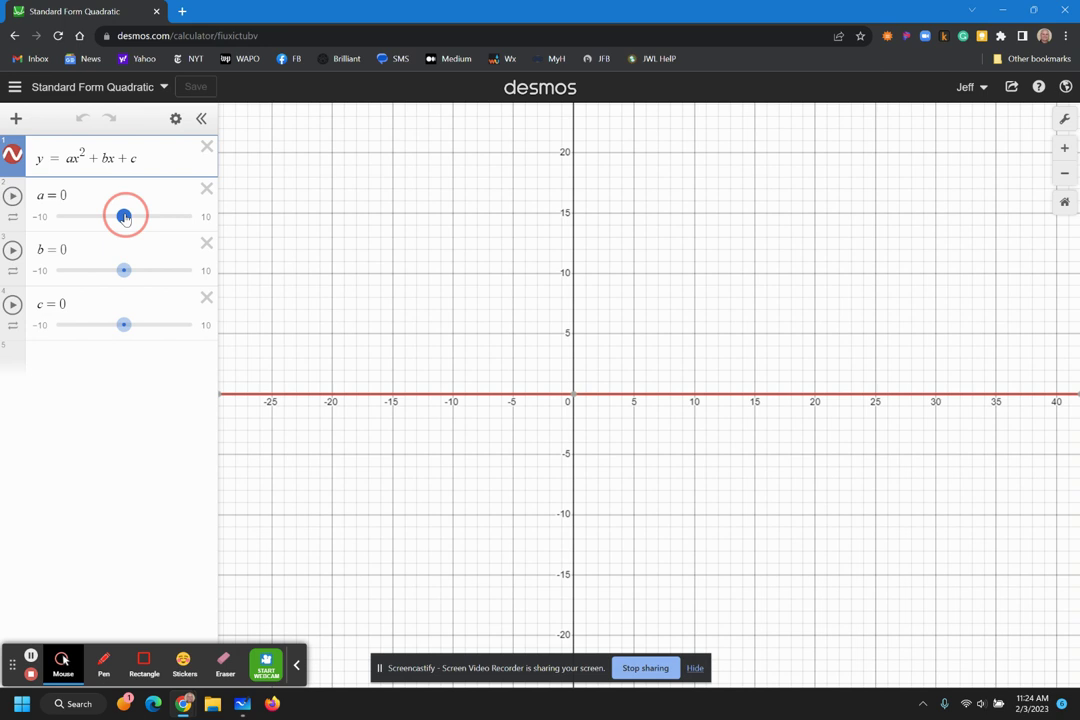
left_click_drag(124, 218, 124, 217)
left_click_drag(124, 217, 128, 218)
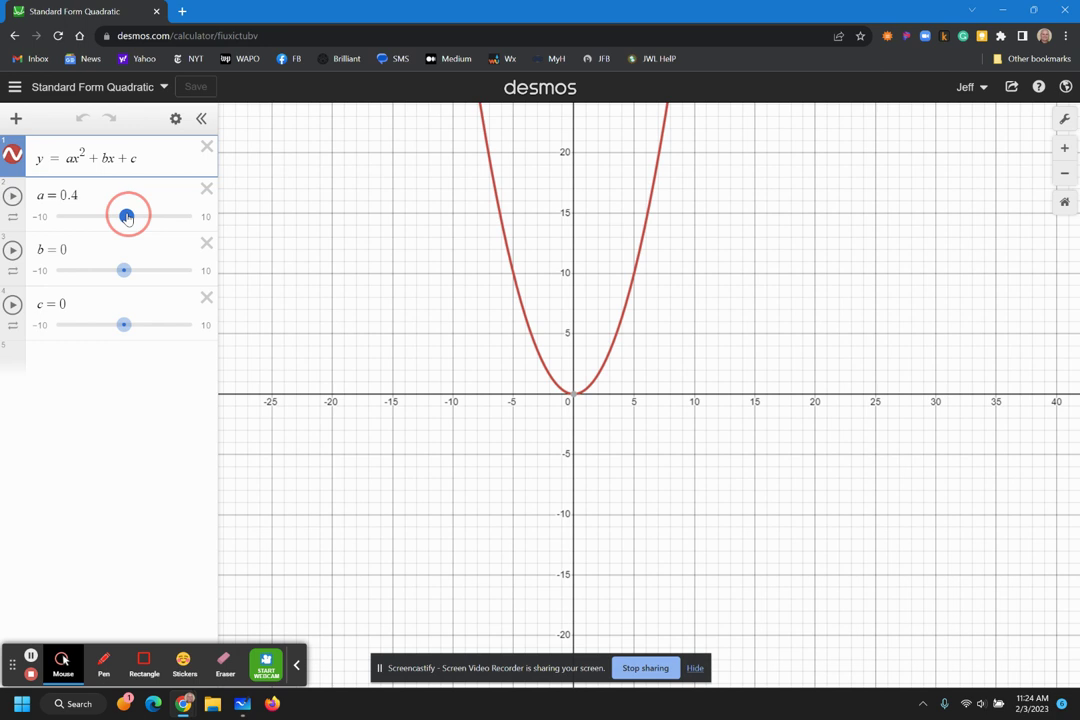
left_click_drag(127, 217, 131, 218)
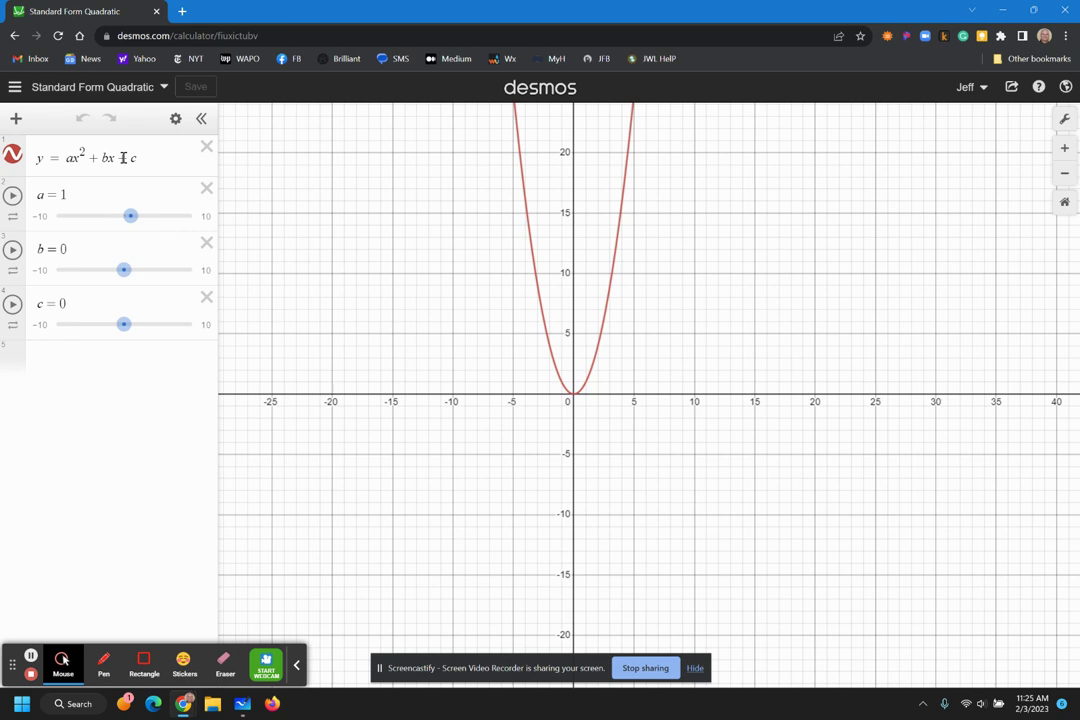
left_click_drag(116, 158, 137, 158)
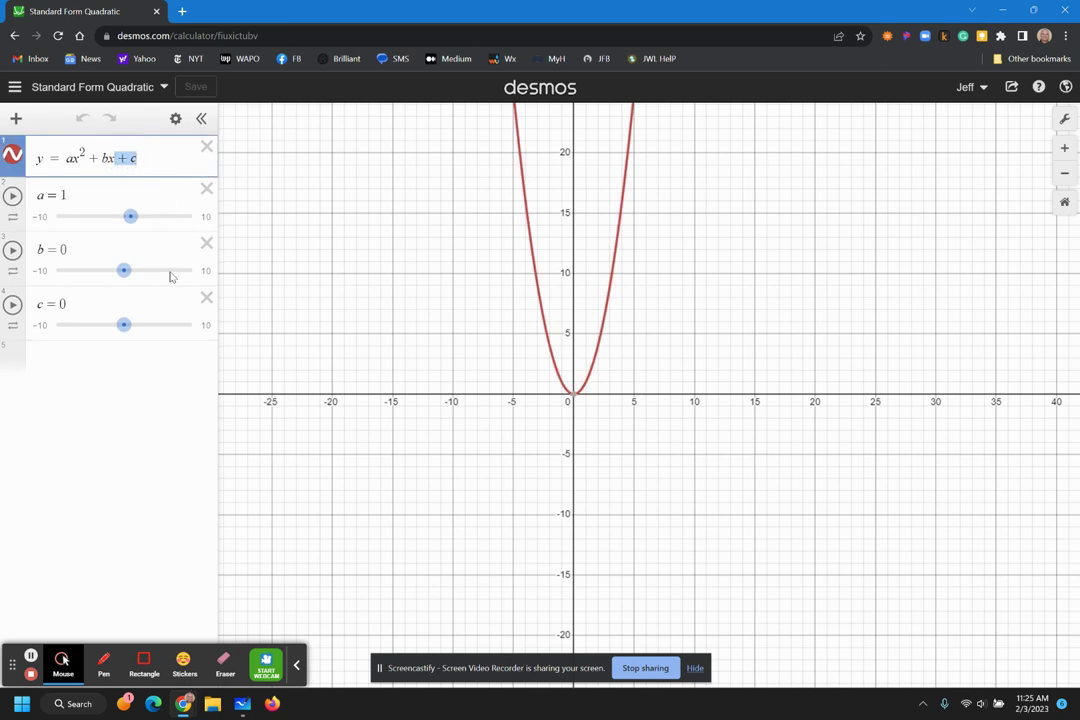
left_click(124, 327)
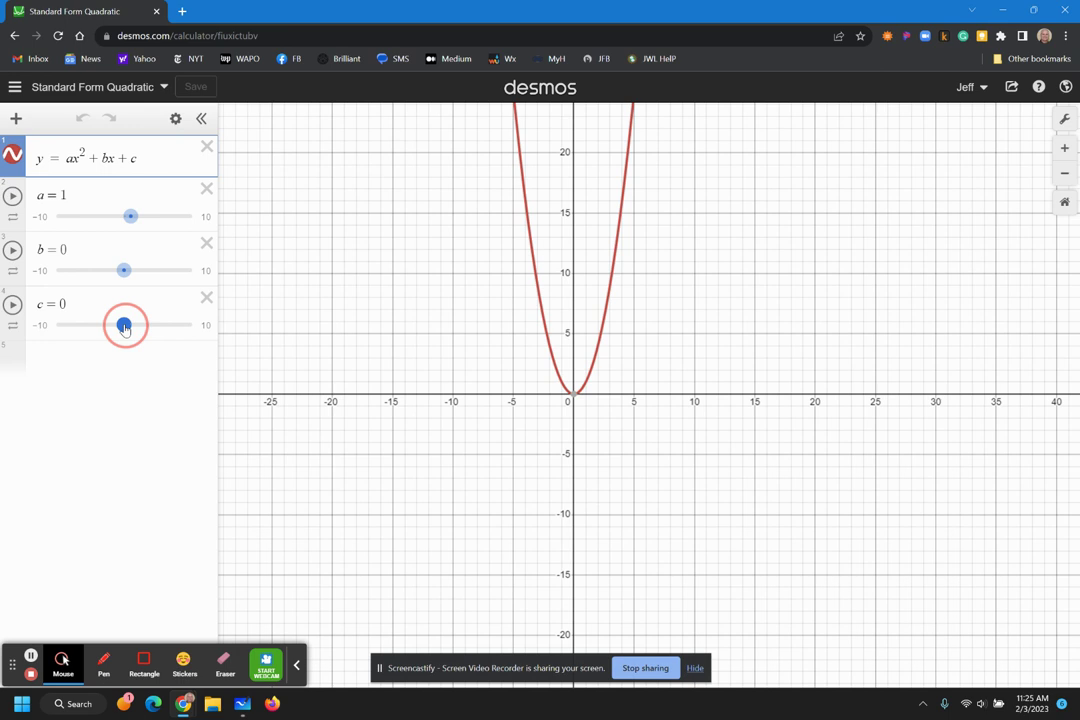
mouse_move(124, 327)
left_mouse_down()
mouse_move(168, 324)
mouse_move(86, 325)
mouse_move(124, 324)
left_mouse_up()
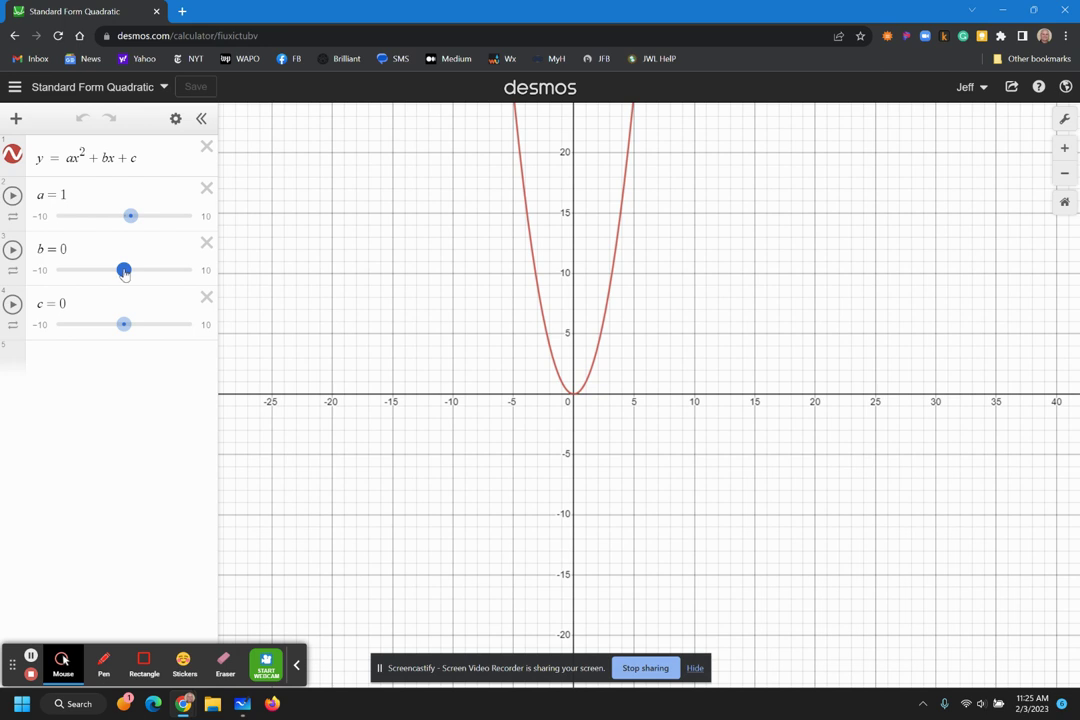
- Sweep slider b through 3.3 and 1.3, finally settling it at 0.8
mouse_move(124, 272)
left_mouse_down()
mouse_move(163, 274)
mouse_move(92, 272)
mouse_move(157, 276)
mouse_move(108, 271)
mouse_move(130, 270)
left_mouse_up()
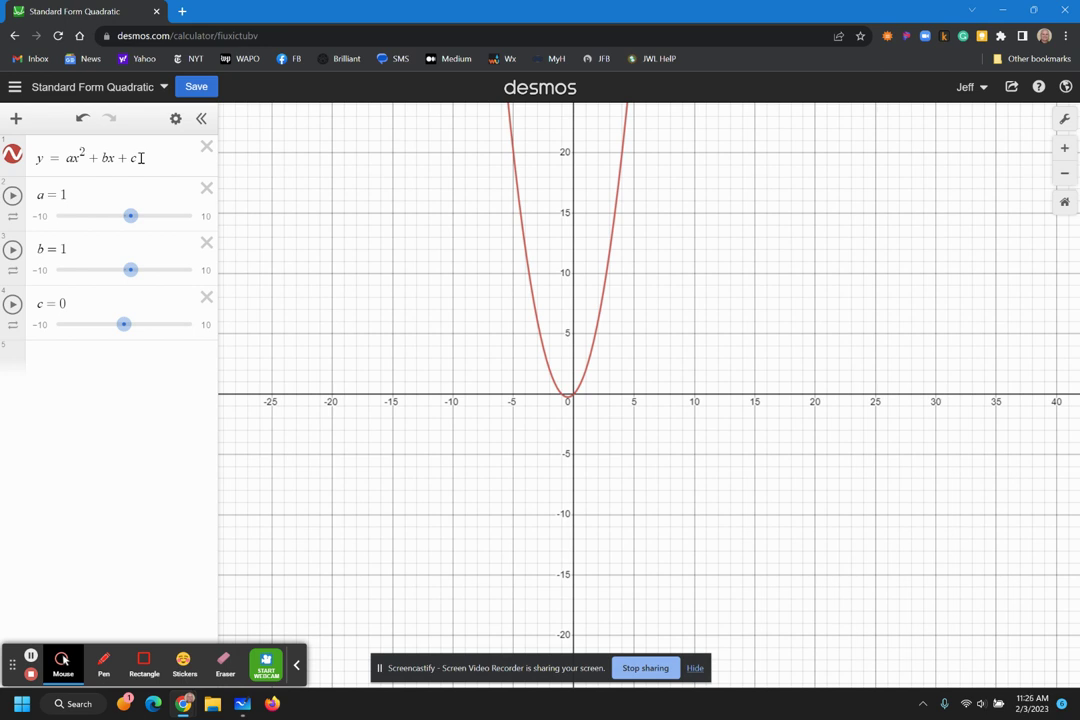
mouse_move(132, 271)
left_mouse_down()
mouse_move(106, 266)
mouse_move(131, 265)
left_mouse_up()
left_click_drag(66, 157, 141, 158)
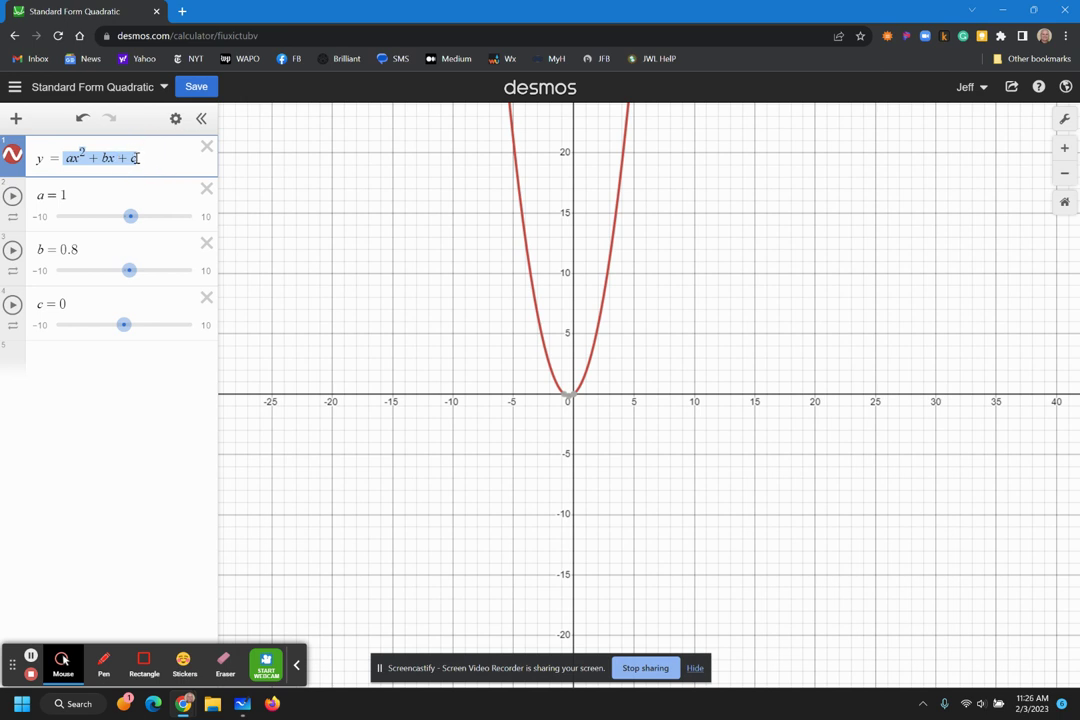
- Load 'Parabolas: Vertex Form' from Saved Graphs, showing the point (h, k) at (1, 1)
left_click(15, 87)
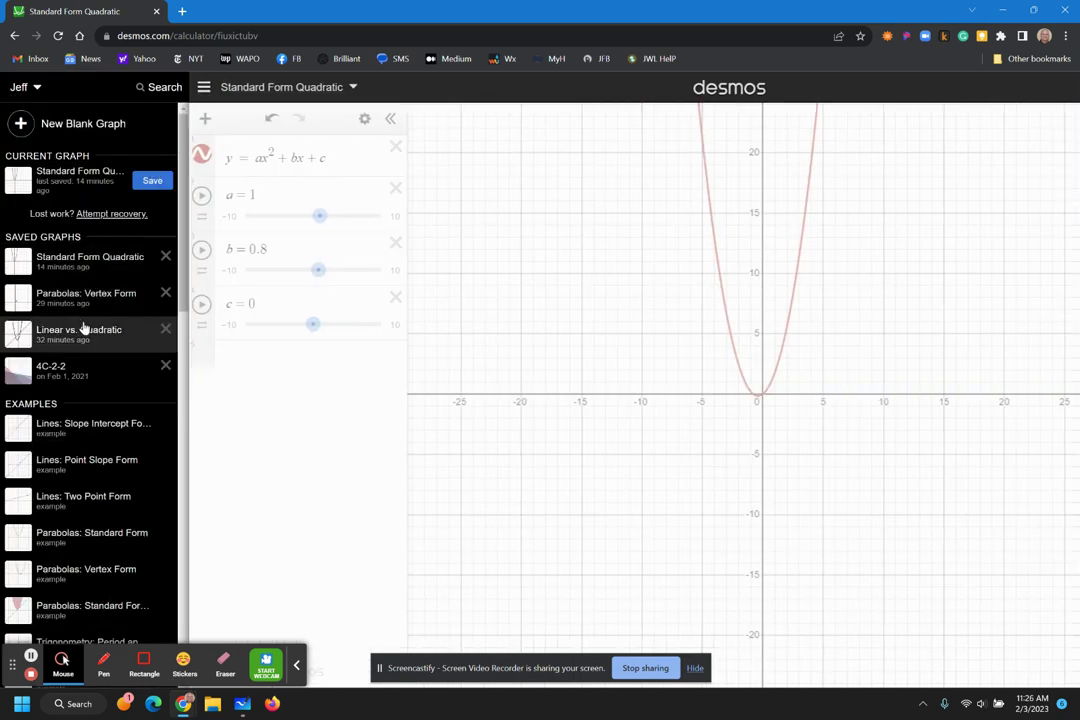
mouse_move(83, 306)
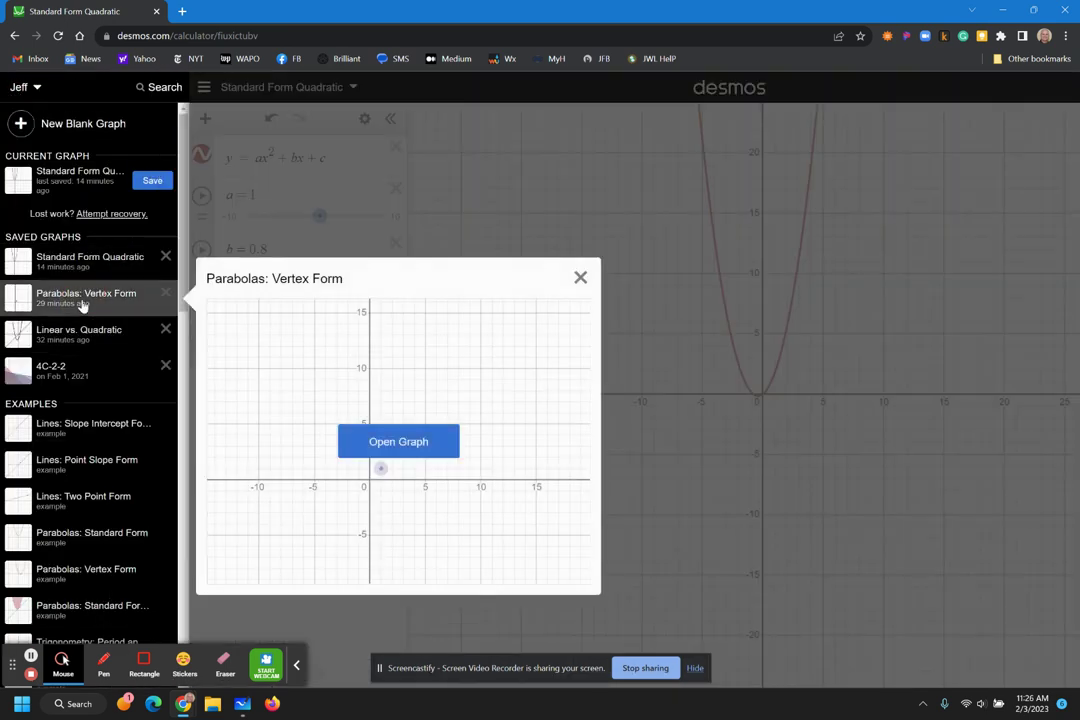
left_click(402, 445)
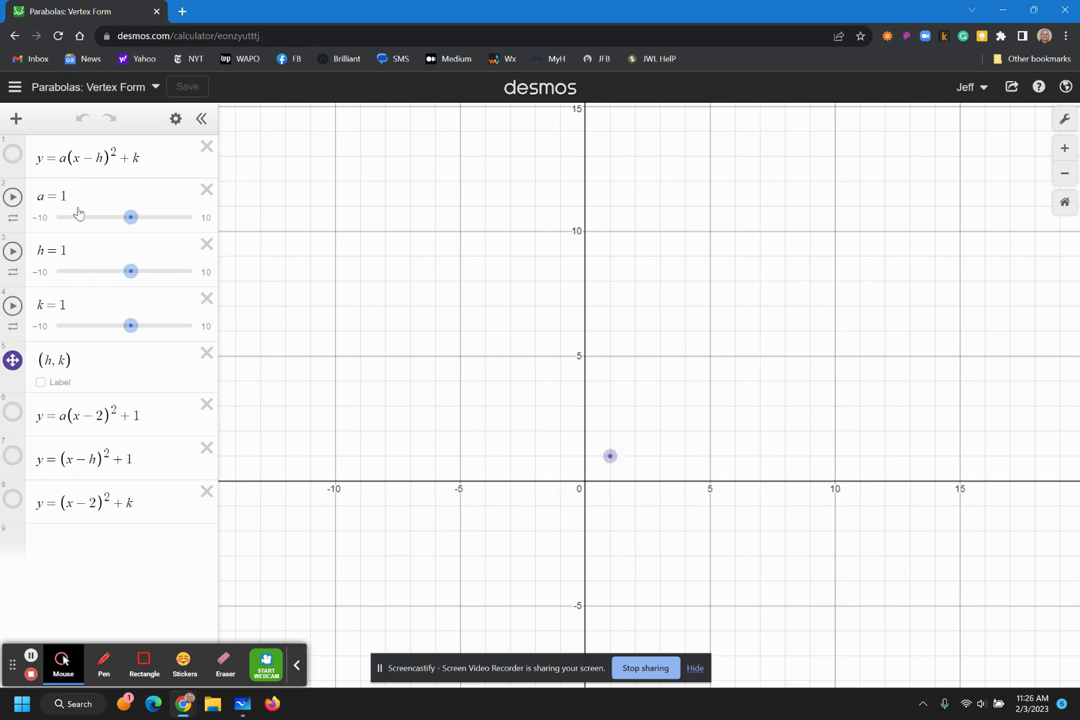
left_click(12, 158)
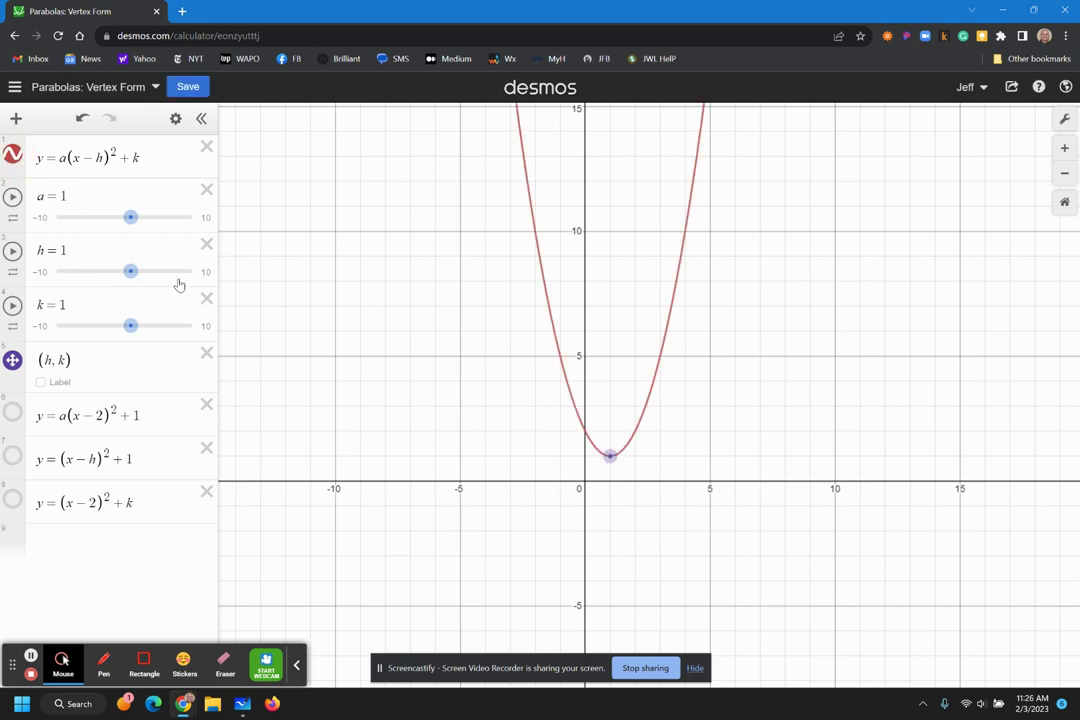
left_click(51, 199)
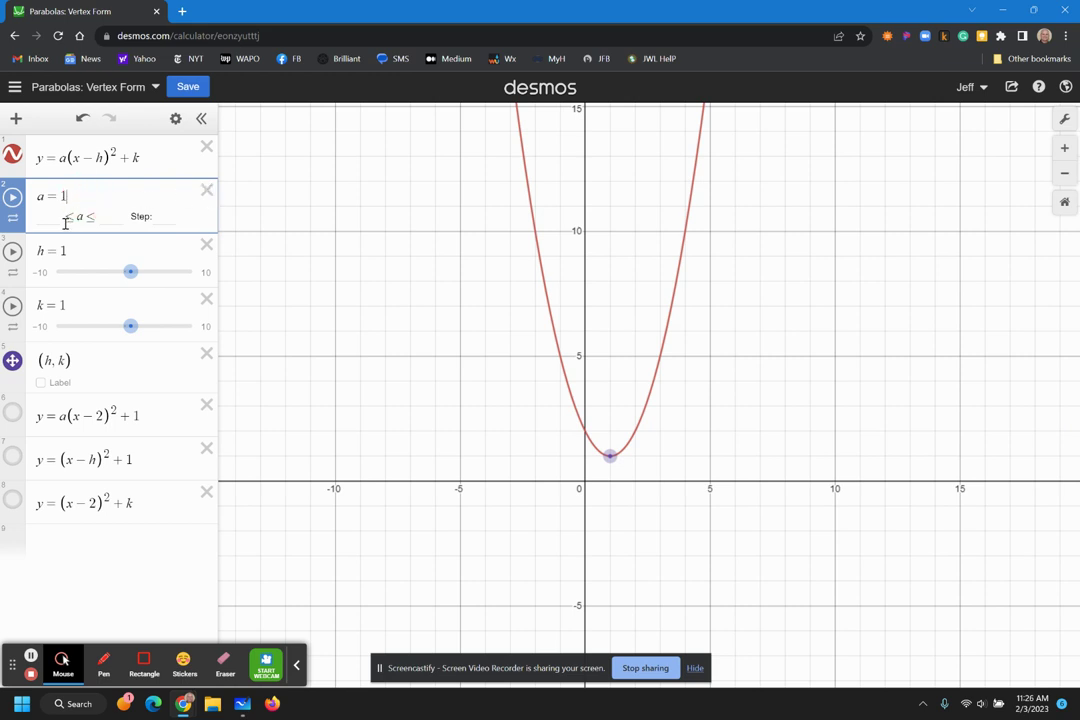
left_click(13, 196)
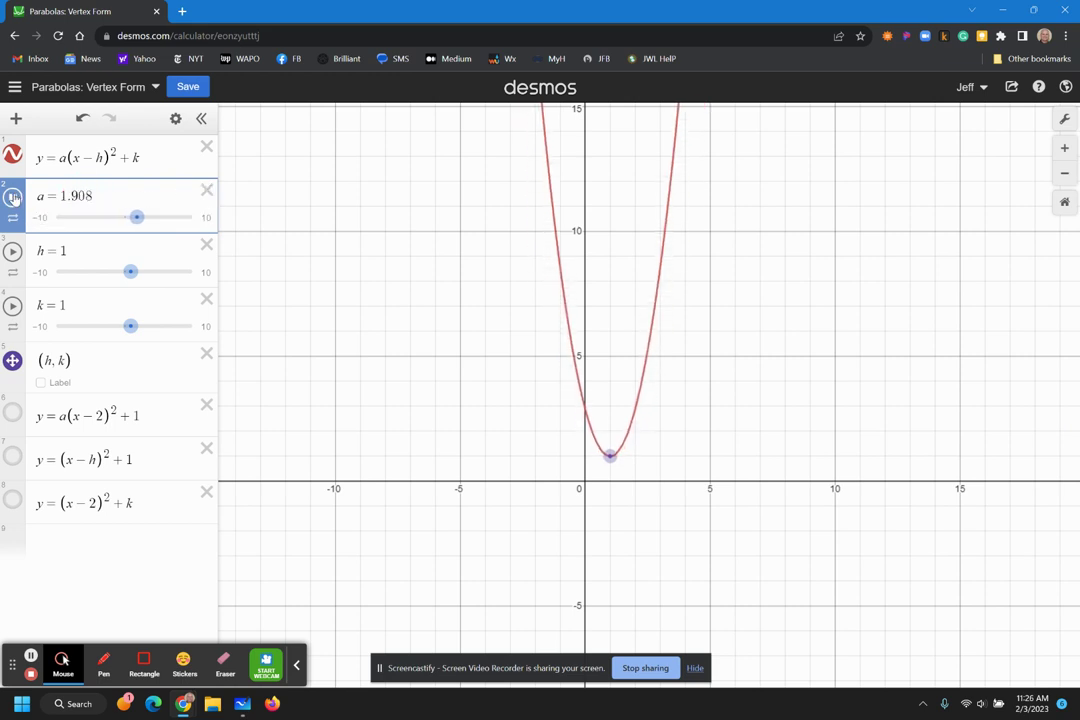
left_click(13, 196)
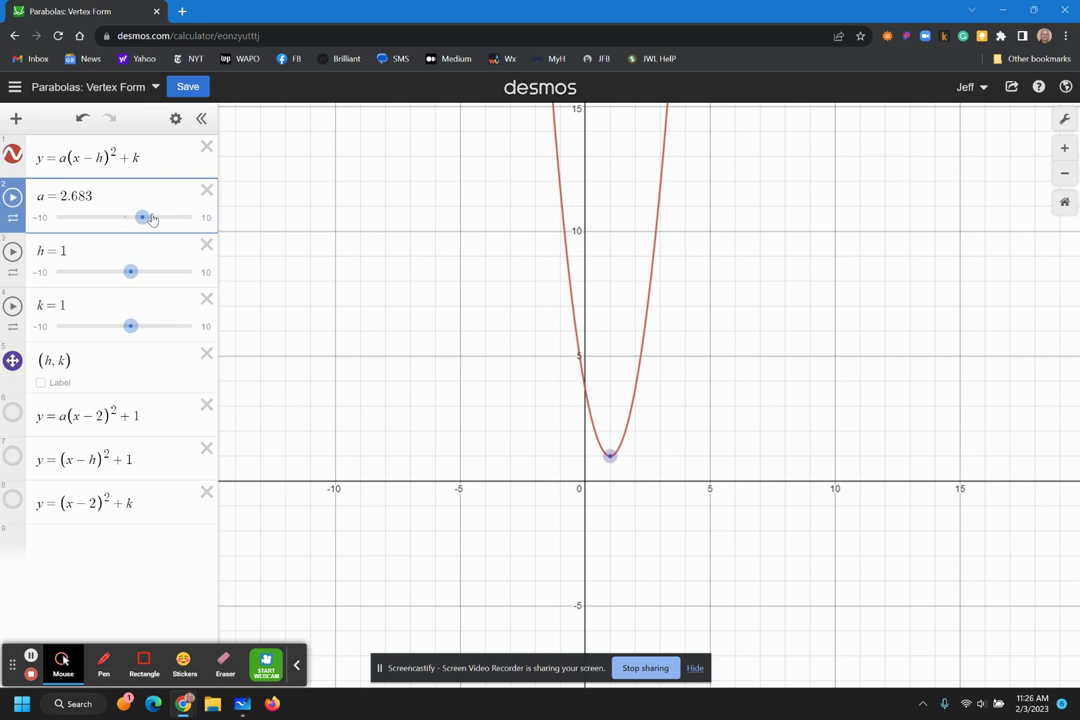
left_click_drag(142, 217, 124, 217)
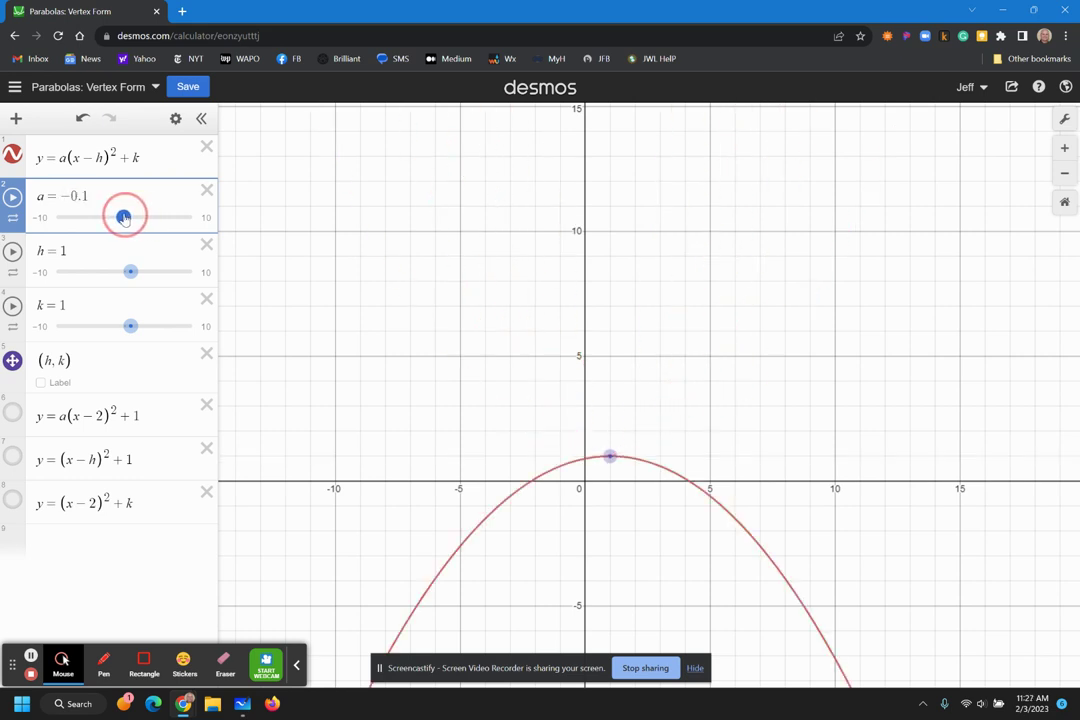
left_click_drag(124, 217, 120, 217)
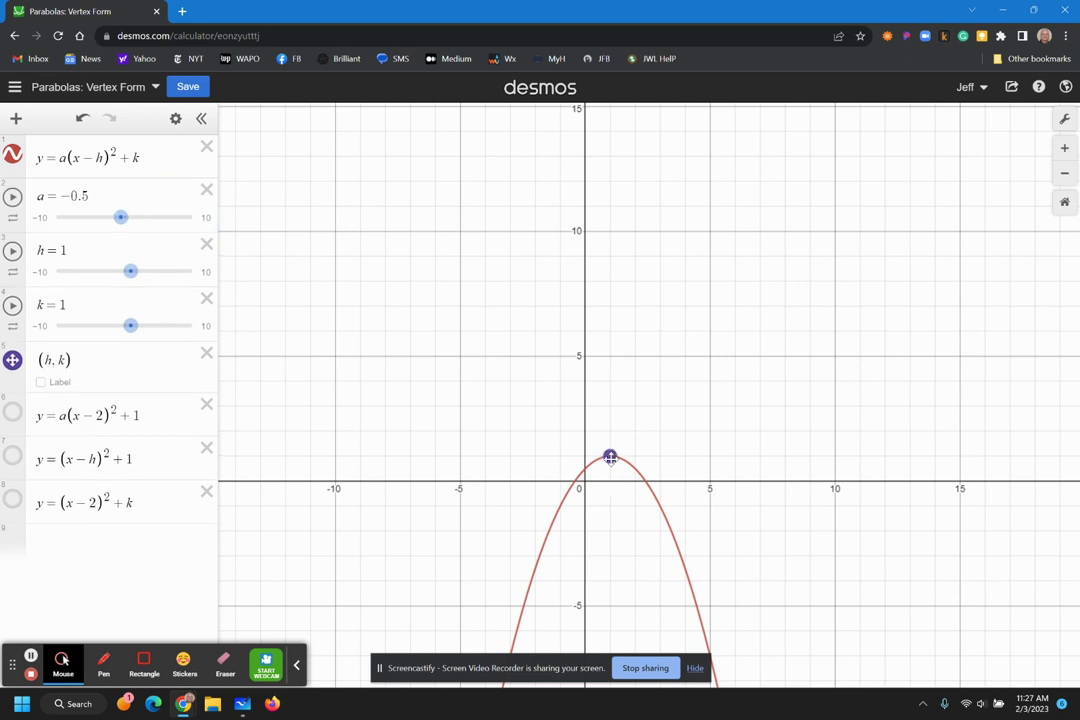
left_click_drag(120, 217, 130, 222)
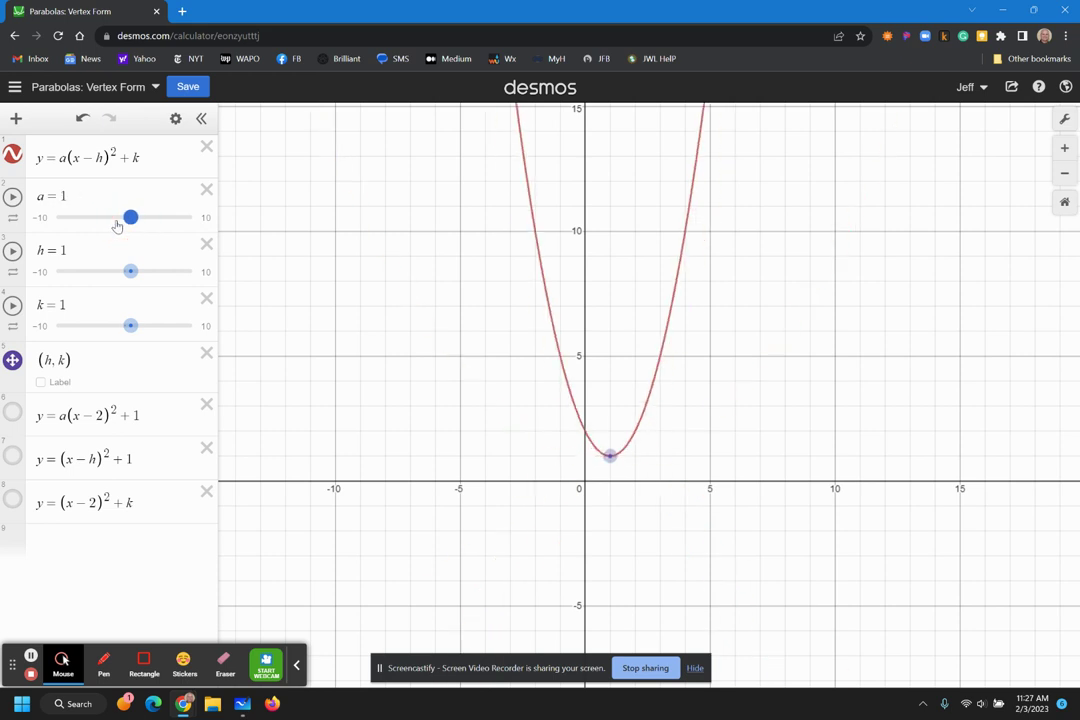
left_click_drag(60, 158, 115, 154)
left_click(61, 160)
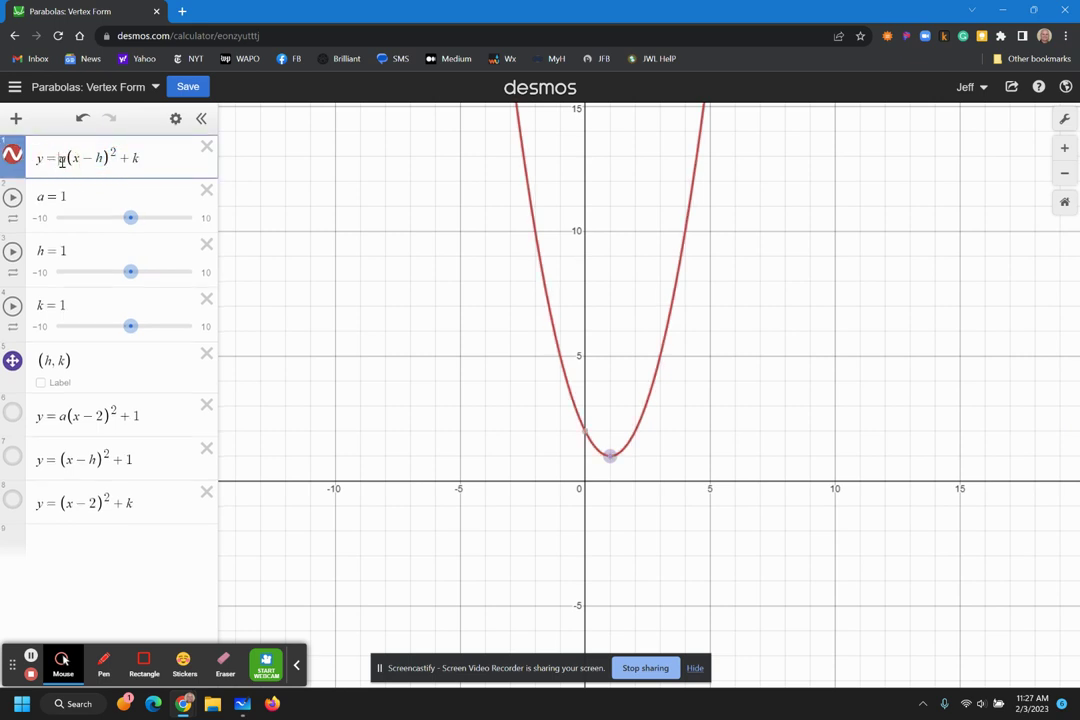
left_click(68, 160)
left_click_drag(72, 158, 101, 159)
left_click_drag(135, 158, 144, 161)
mouse_move(92, 157)
left_mouse_down()
mouse_move(144, 162)
mouse_move(104, 158)
left_mouse_up()
left_click(133, 158)
mouse_move(130, 218)
left_mouse_down()
mouse_move(150, 219)
mouse_move(119, 217)
mouse_move(130, 214)
left_mouse_up()
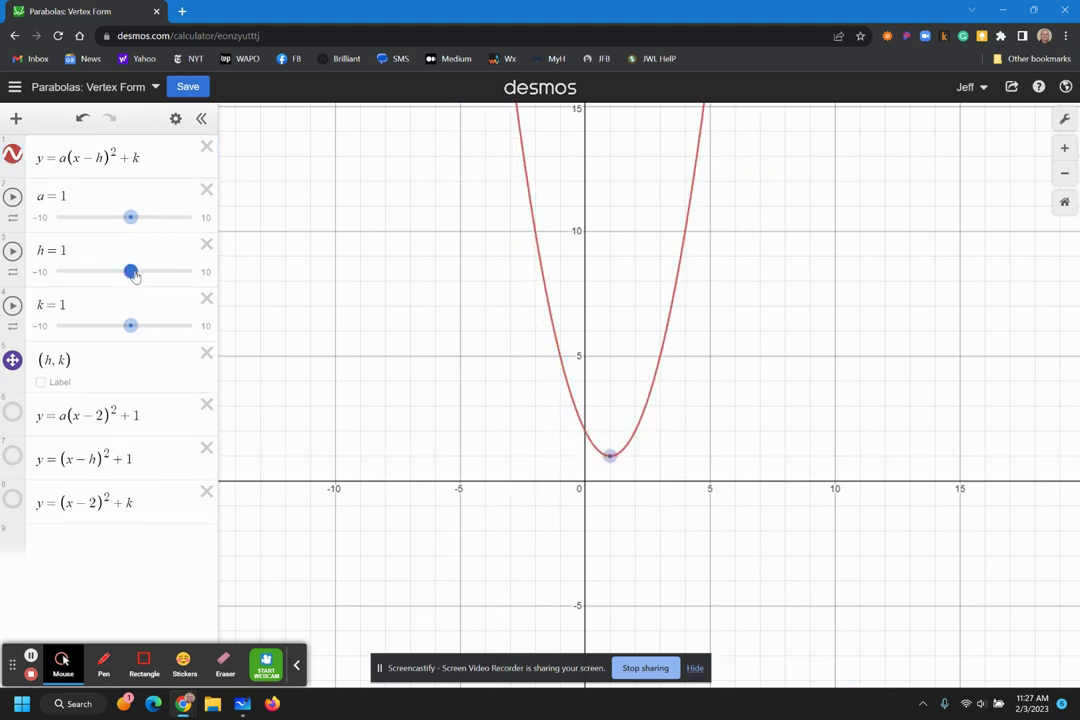
- Drag slider h back and forth to shift the parabola's vertex left and right
left_click(99, 158)
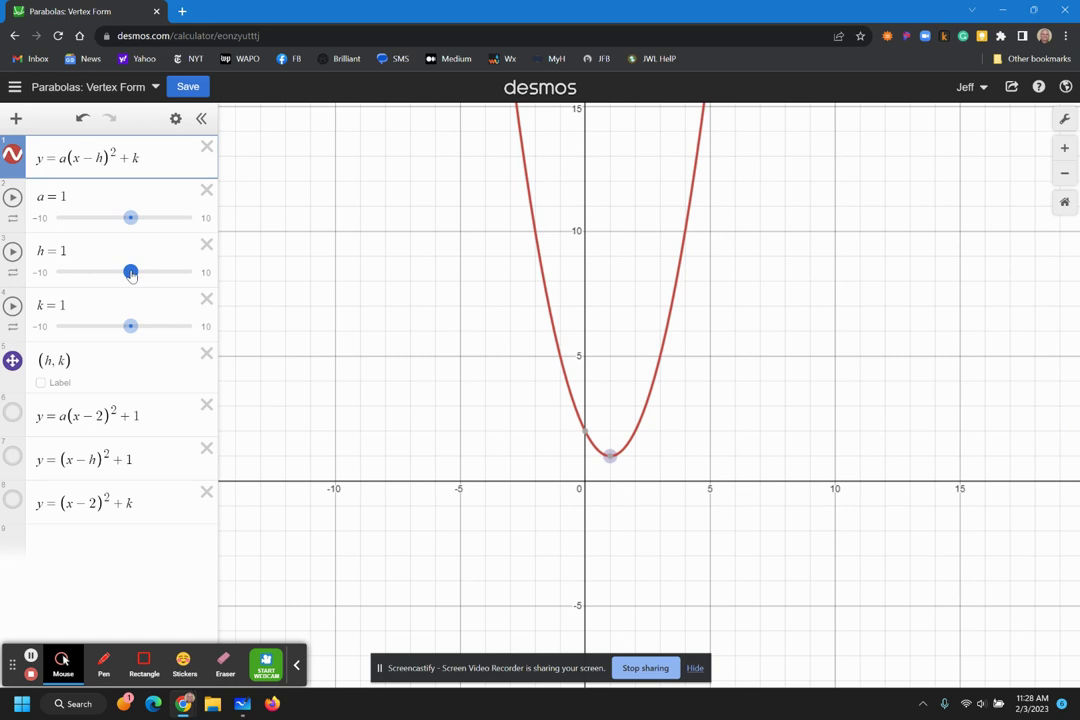
mouse_move(130, 272)
left_mouse_down()
mouse_move(151, 273)
mouse_move(110, 272)
left_mouse_up()
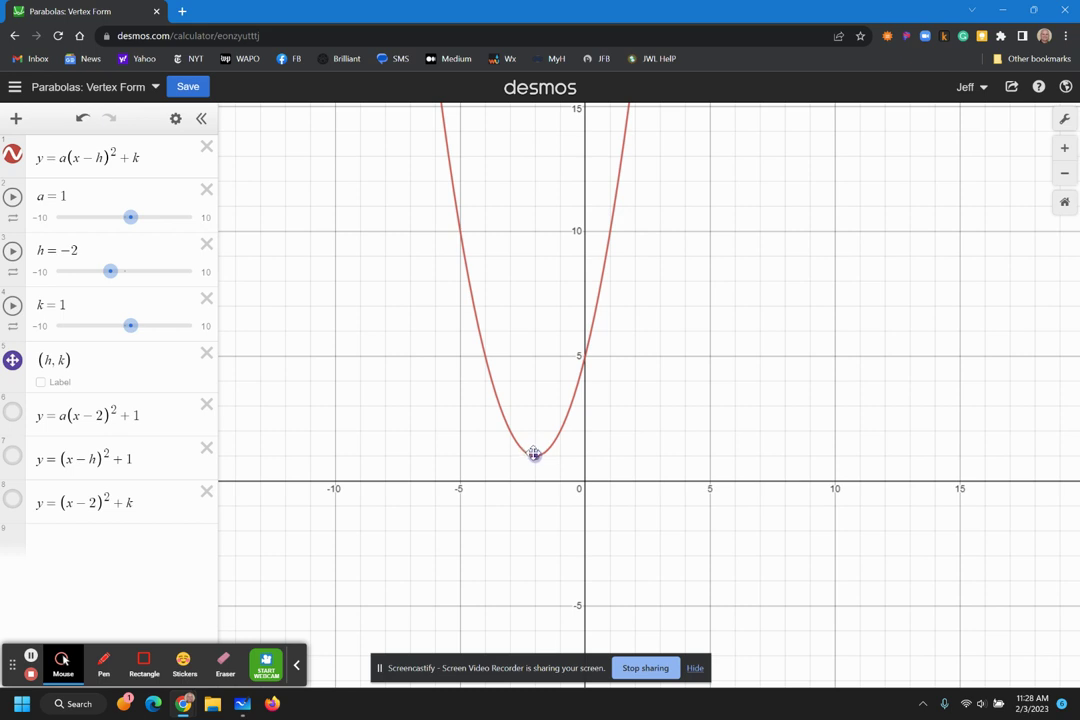
left_click(112, 272)
left_click(97, 158)
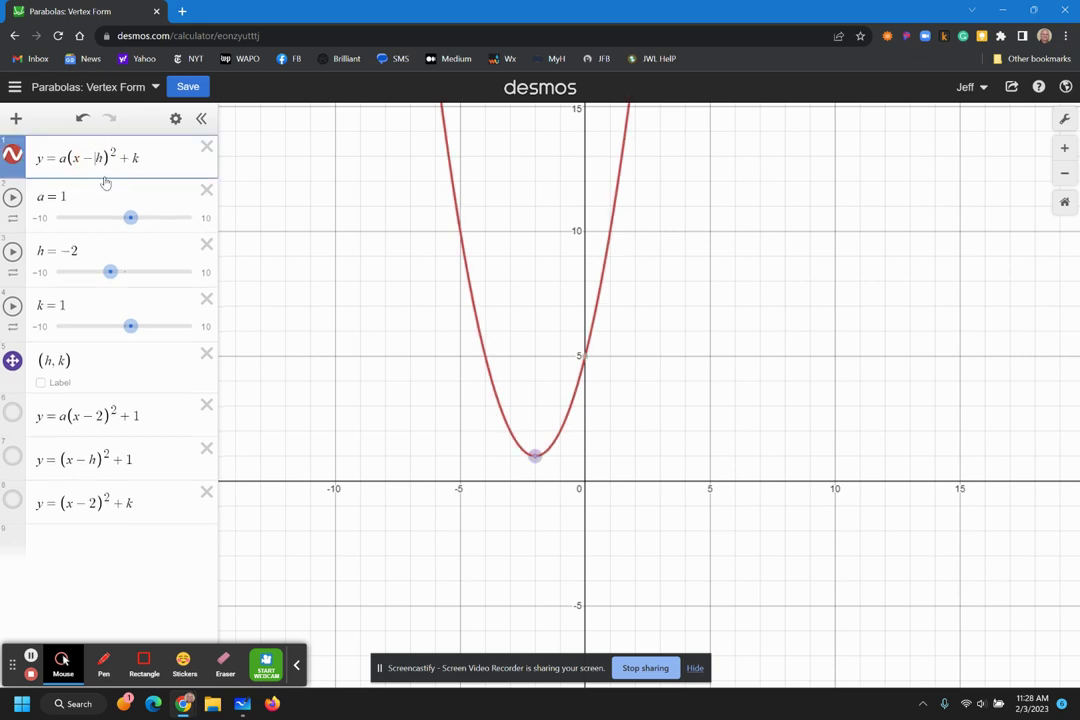
left_click_drag(110, 271, 138, 271)
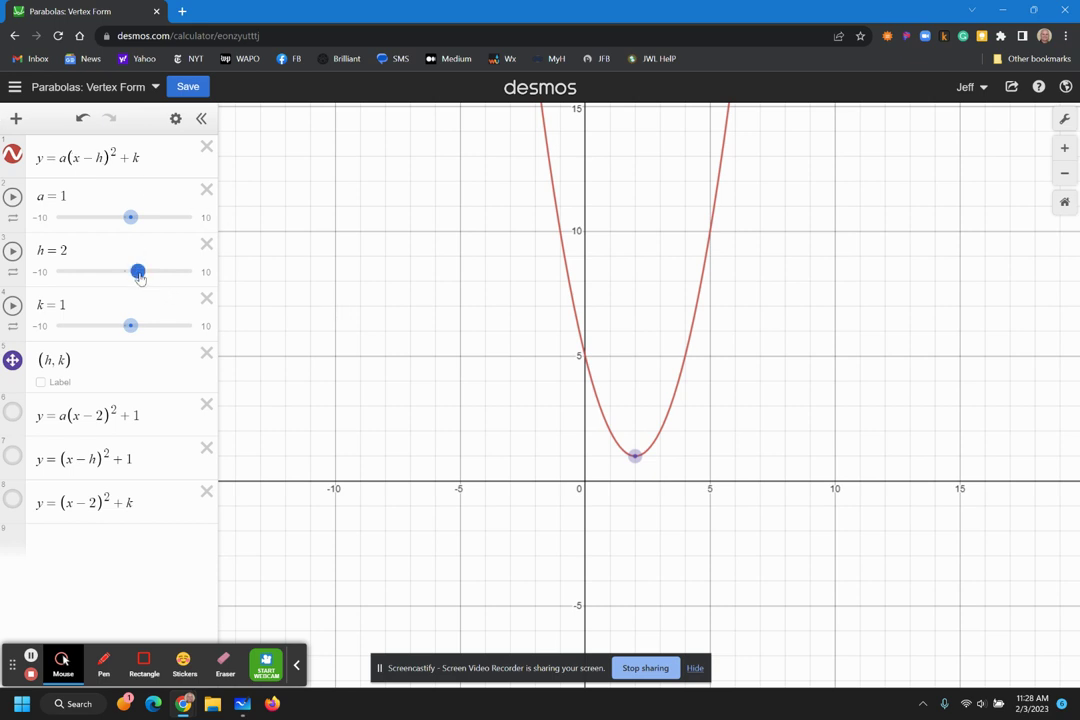
mouse_move(139, 277)
left_mouse_down()
mouse_move(152, 275)
mouse_move(91, 275)
mouse_move(133, 282)
left_mouse_up()
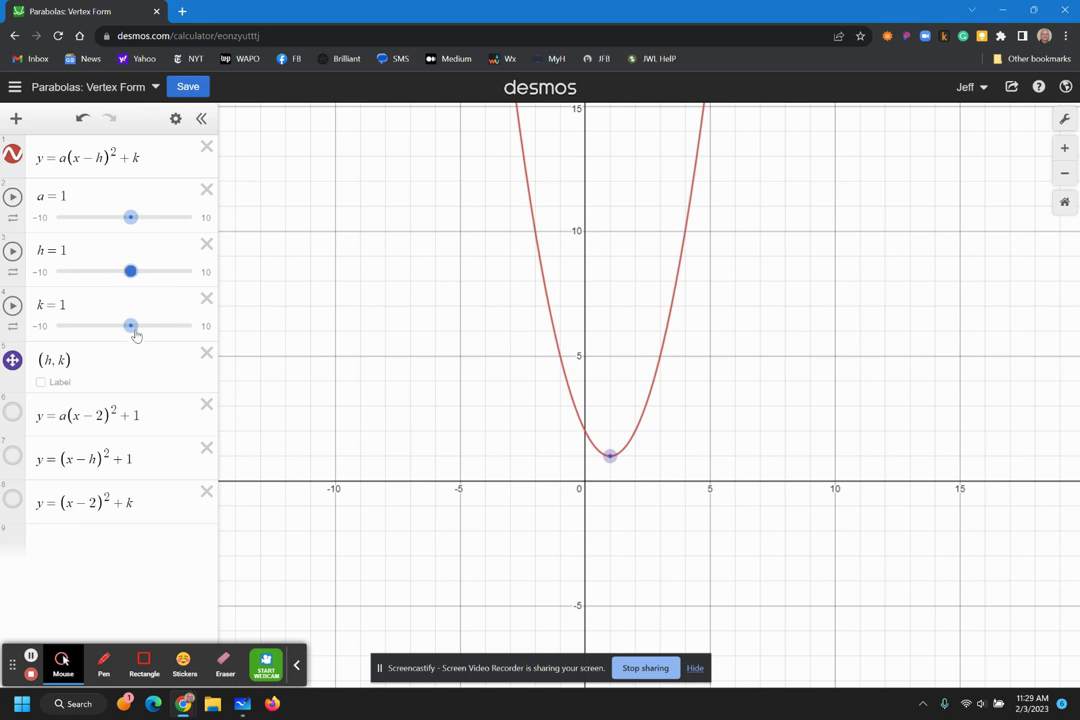
- Return h to 1 and move k up and back to 1, highlighting x − h
left_click(131, 326)
mouse_move(130, 331)
left_mouse_down()
mouse_move(147, 331)
mouse_move(121, 331)
left_mouse_up()
left_click(121, 158)
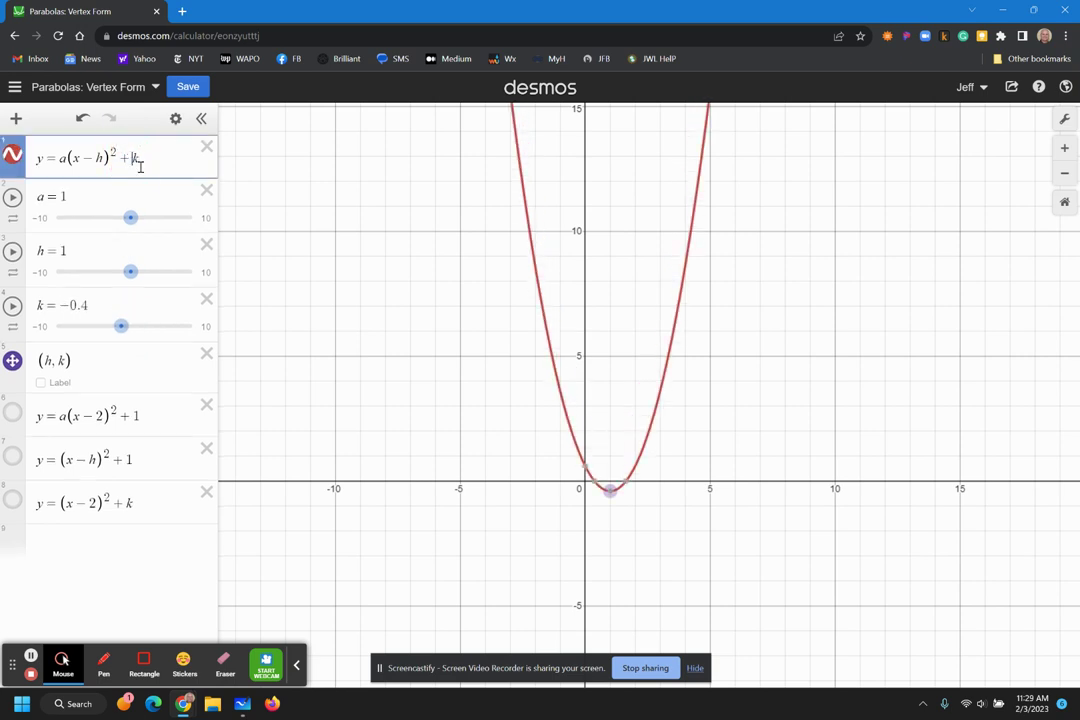
left_click_drag(102, 158, 75, 158)
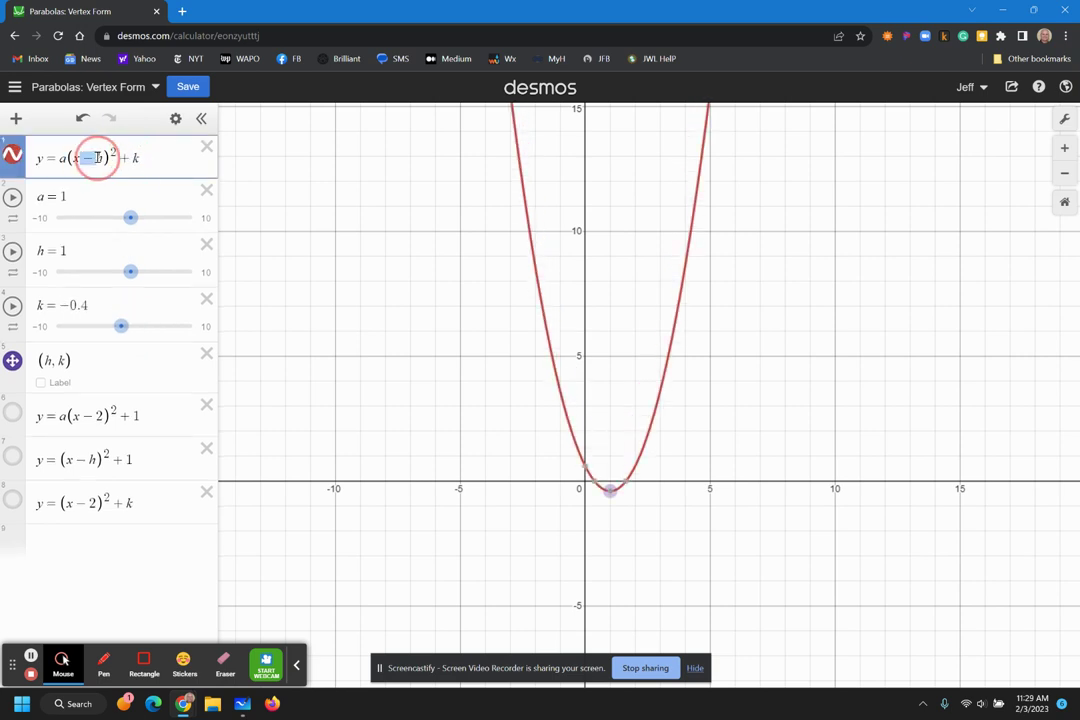
left_click(126, 160)
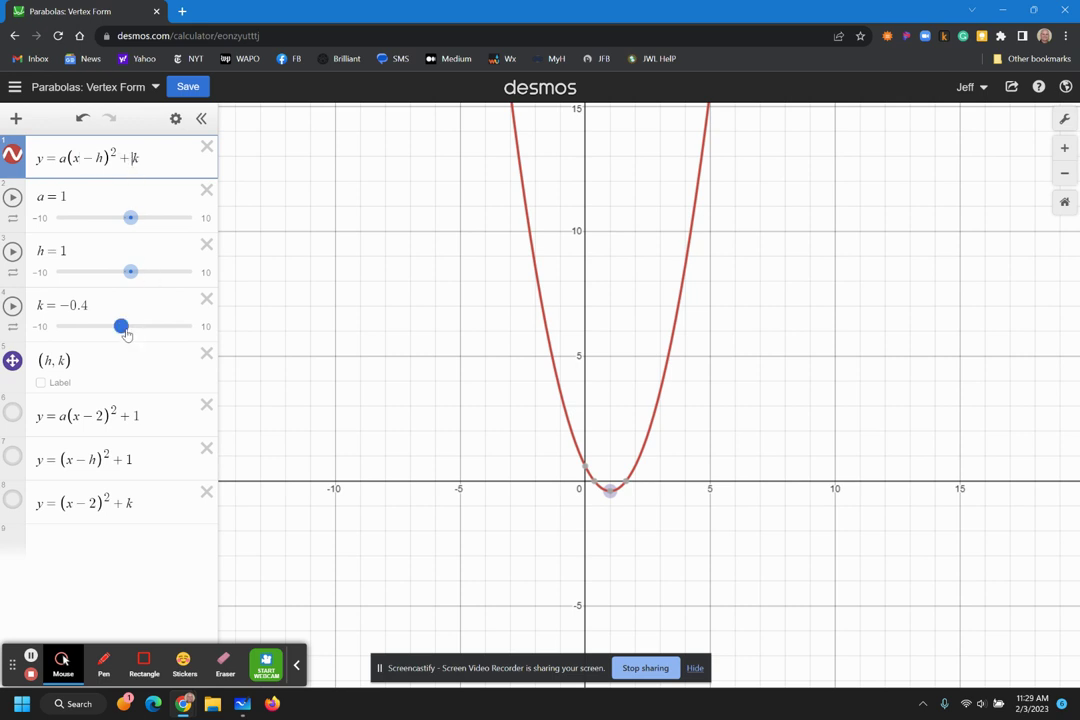
mouse_move(121, 327)
left_mouse_down()
mouse_move(147, 327)
mouse_move(101, 330)
mouse_move(131, 333)
left_mouse_up()
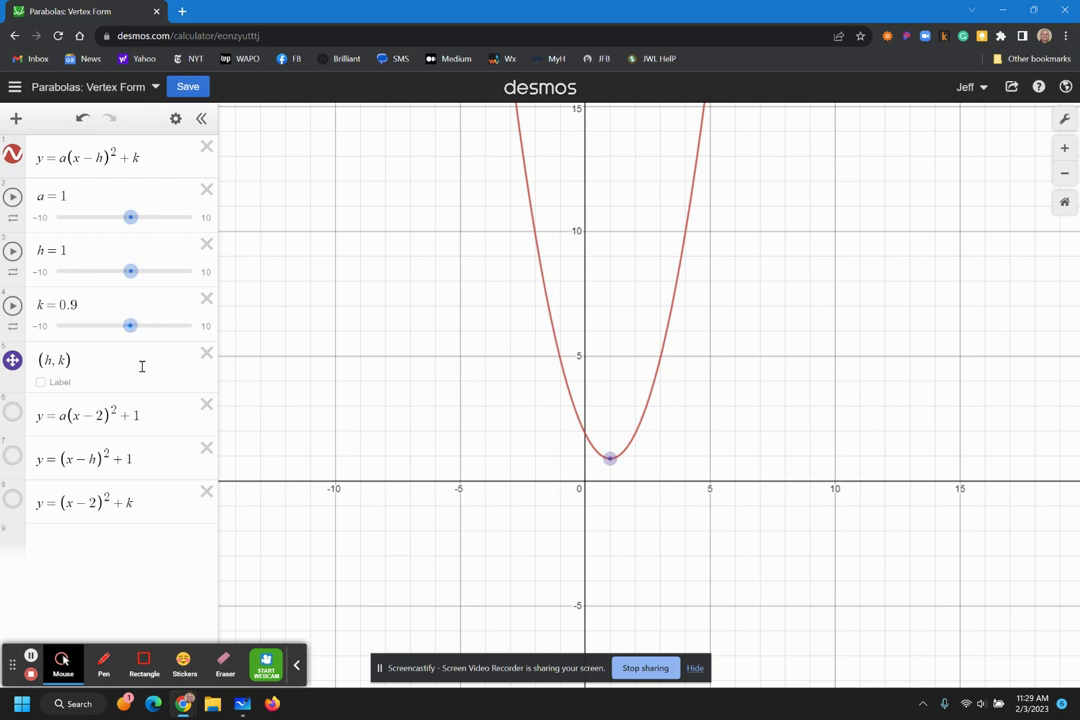
- Highlight y = a(x − h)² in the equation, setting it apart from the + k term
left_click_drag(36, 157, 147, 158)
left_click(38, 158)
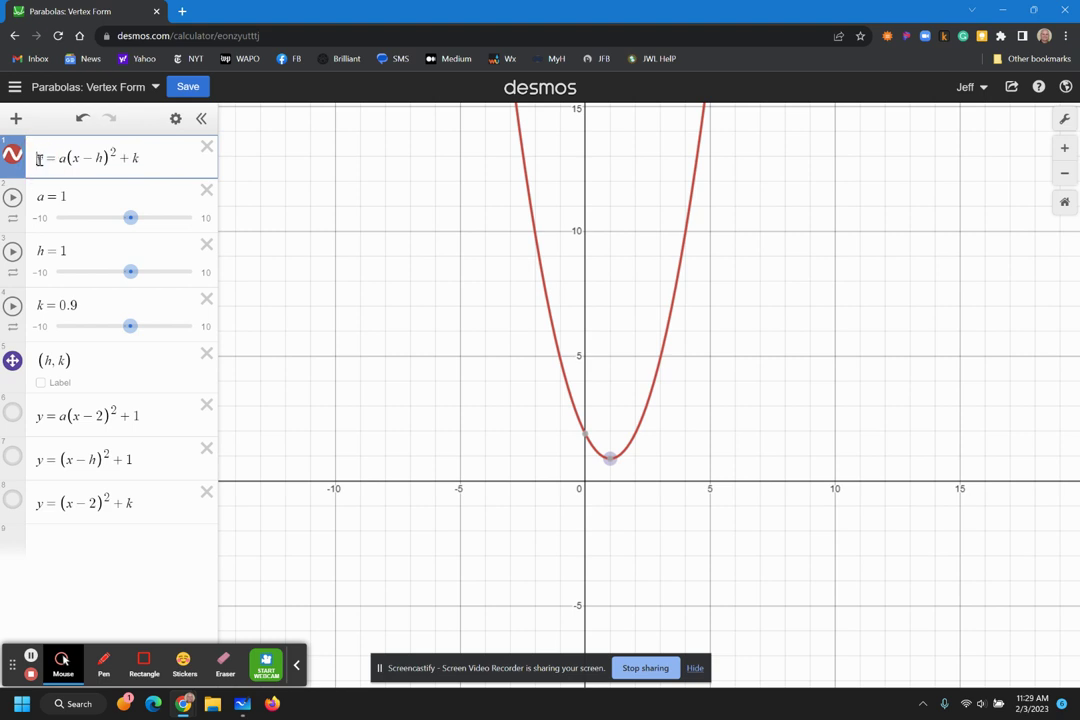
left_click(38, 159)
left_click_drag(38, 160, 153, 161)
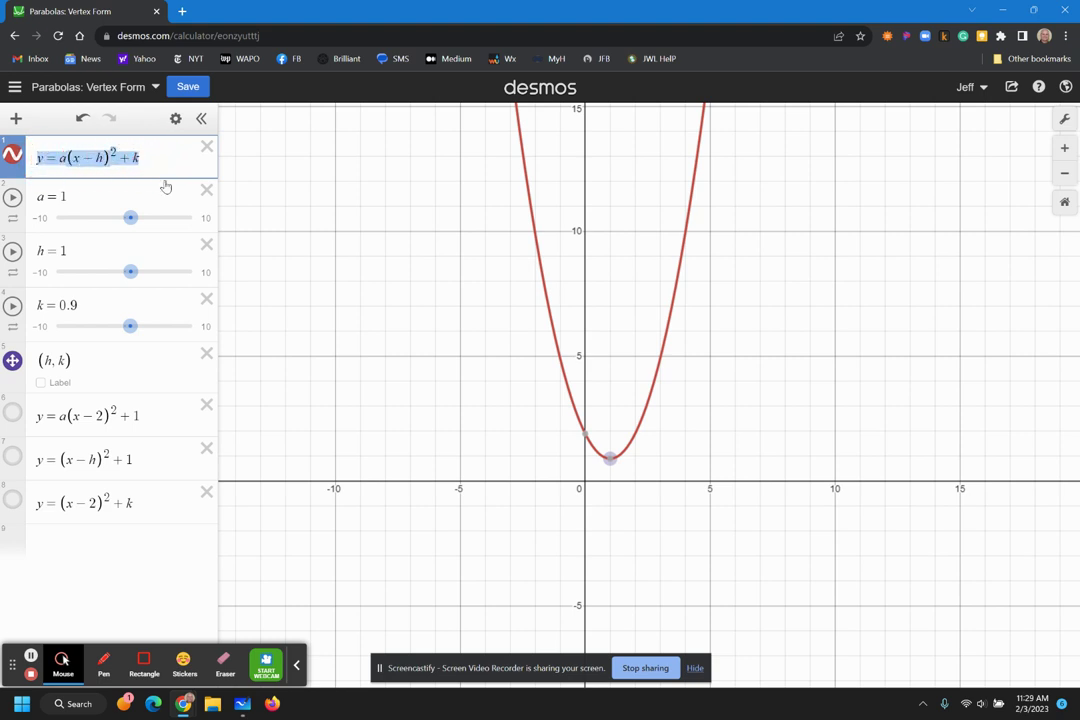
left_click(82, 158)
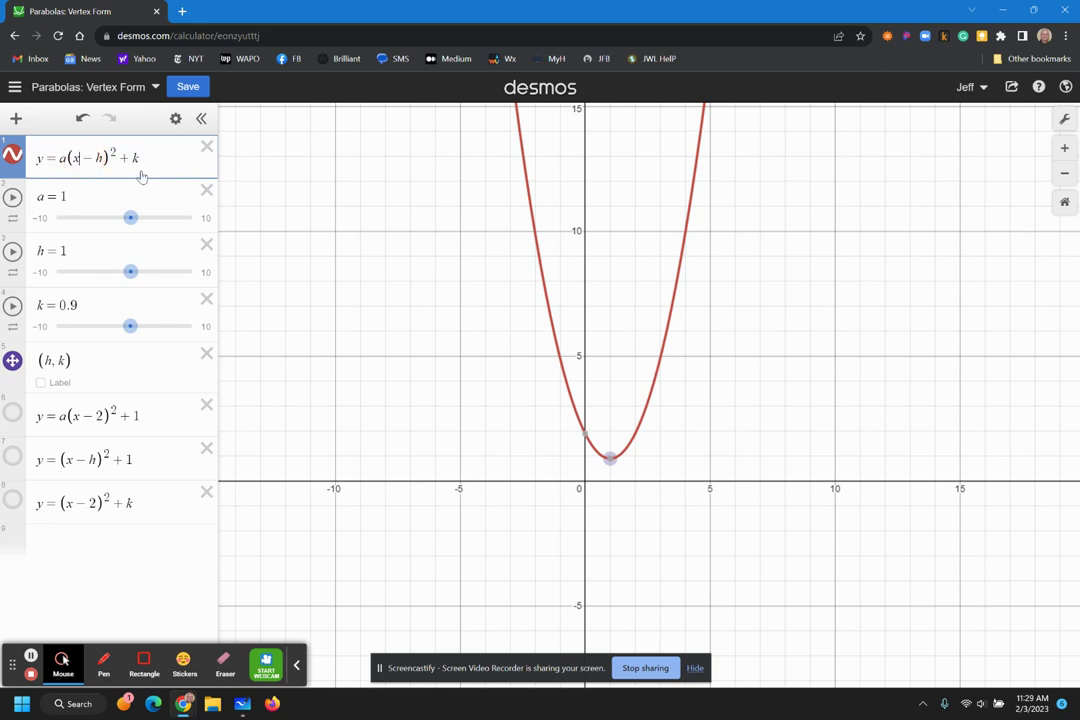